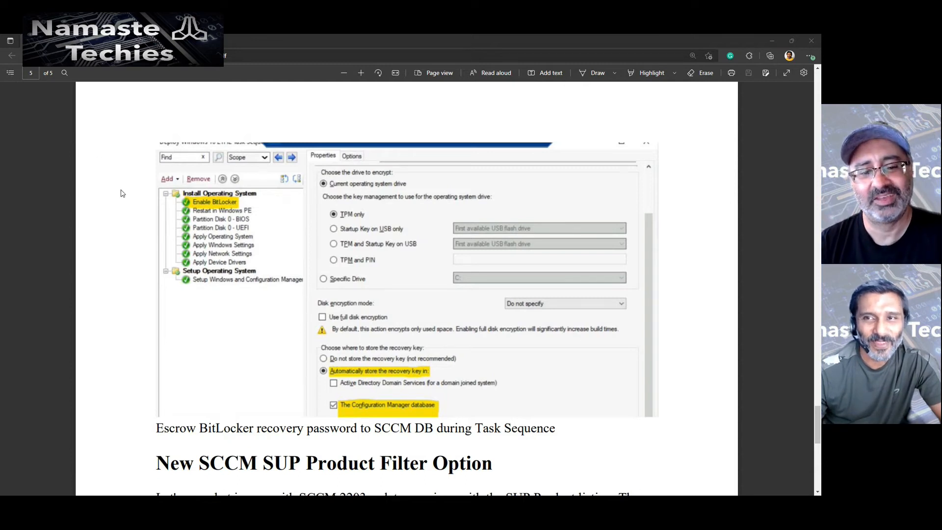
- Read the New SCCM SUP Product Filter Option section of the PDF, including the Windows 11 filter example
{"action": "scroll", "coordinate": [168, 234], "scroll_direction": "down", "scroll_amount": 5}
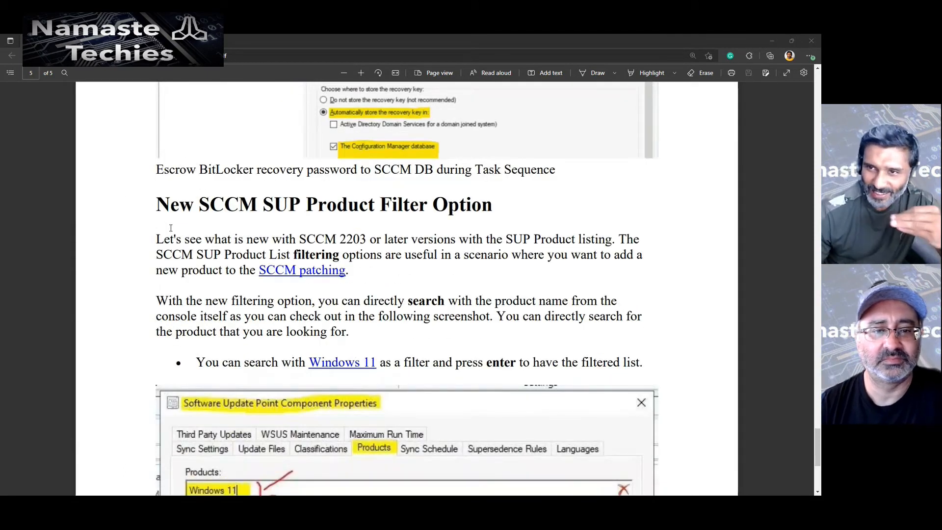
{"action": "scroll", "coordinate": [172, 229], "scroll_direction": "down", "scroll_amount": 1}
{"action": "scroll", "coordinate": [171, 230], "scroll_direction": "down", "scroll_amount": 2}
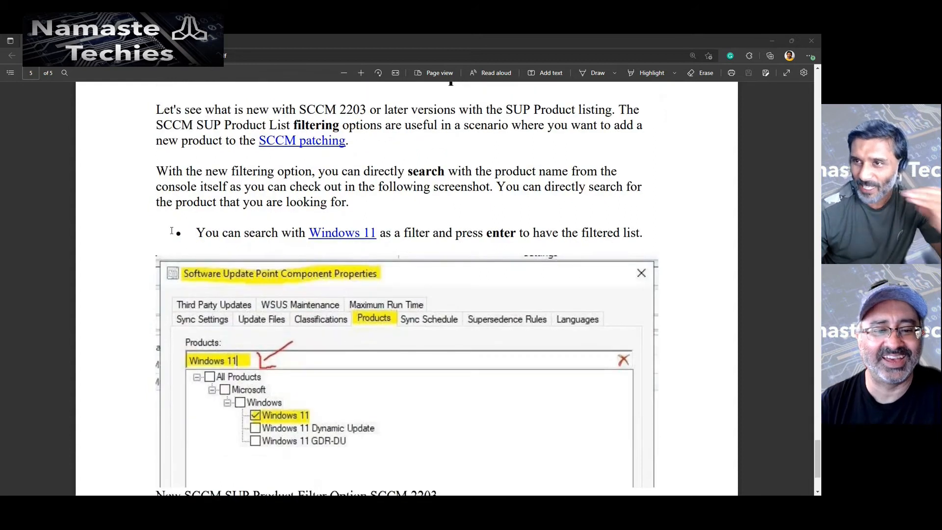
{"action": "scroll", "coordinate": [171, 229], "scroll_direction": "down", "scroll_amount": 1}
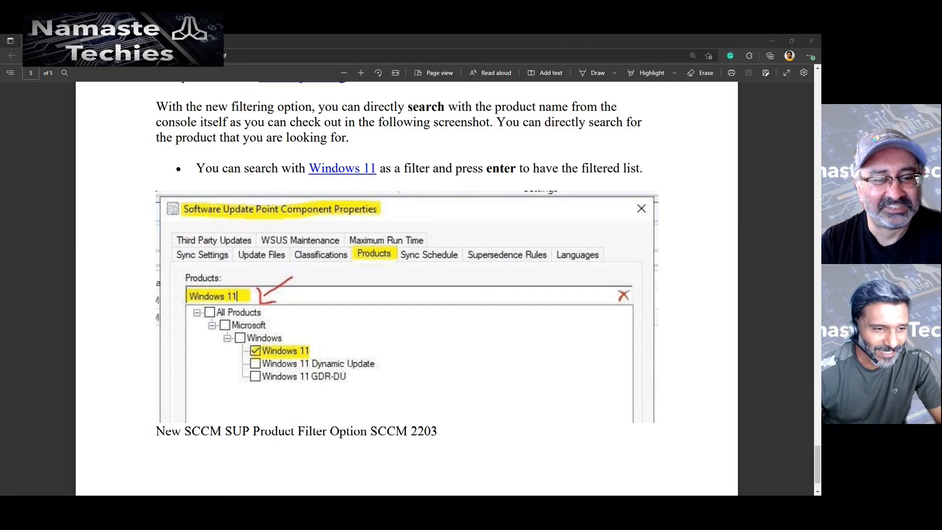
- Switch to the Configuration Manager console and review its site connection, PowerShell and console theme options
{"action": "key", "text": "alt+Tab"}
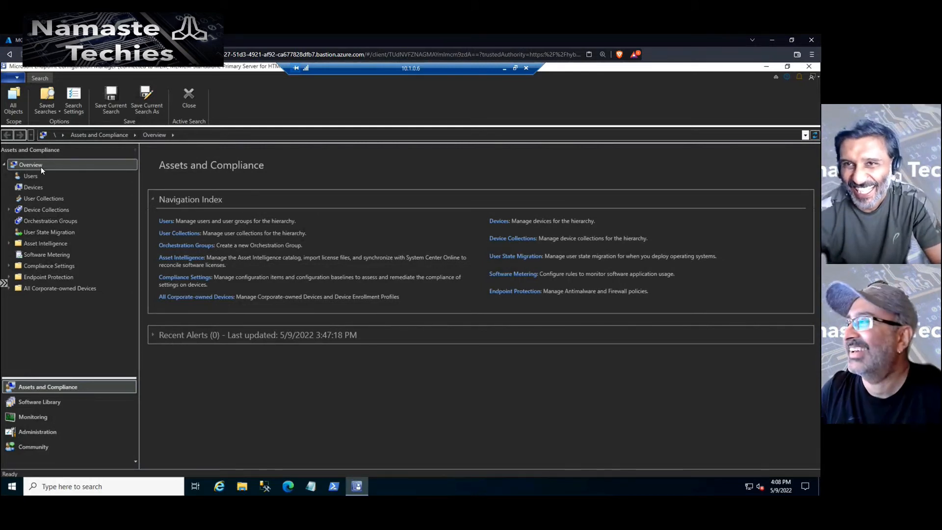
{"action": "left_click", "coordinate": [18, 78]}
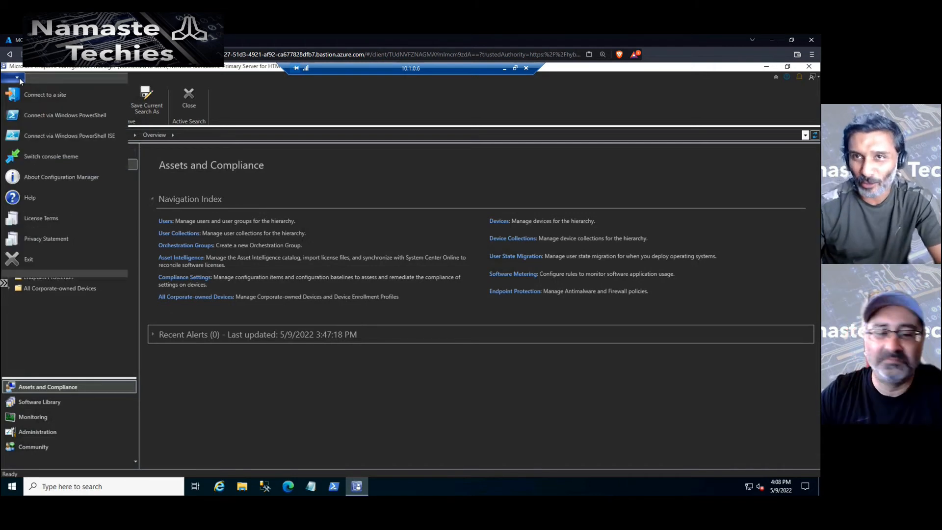
{"action": "left_click", "coordinate": [19, 77]}
{"action": "left_click", "coordinate": [19, 78]}
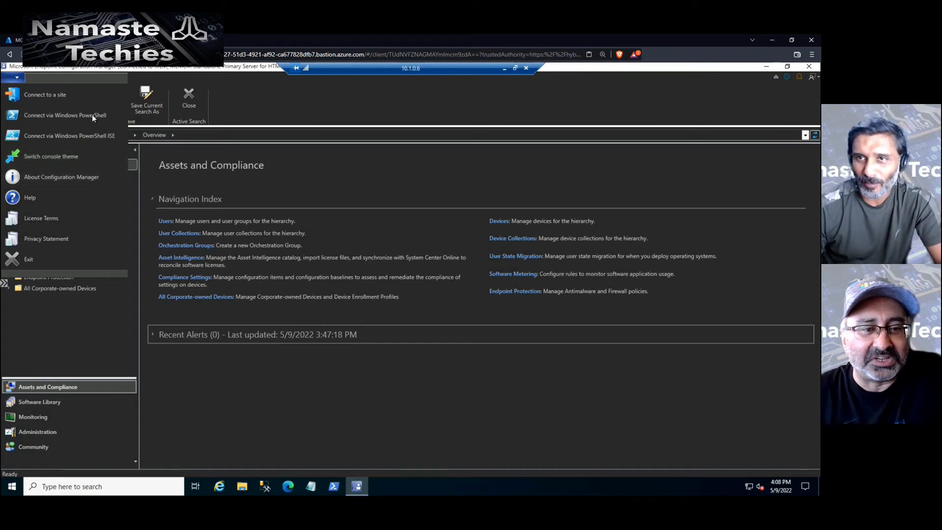
{"action": "left_click", "coordinate": [21, 78]}
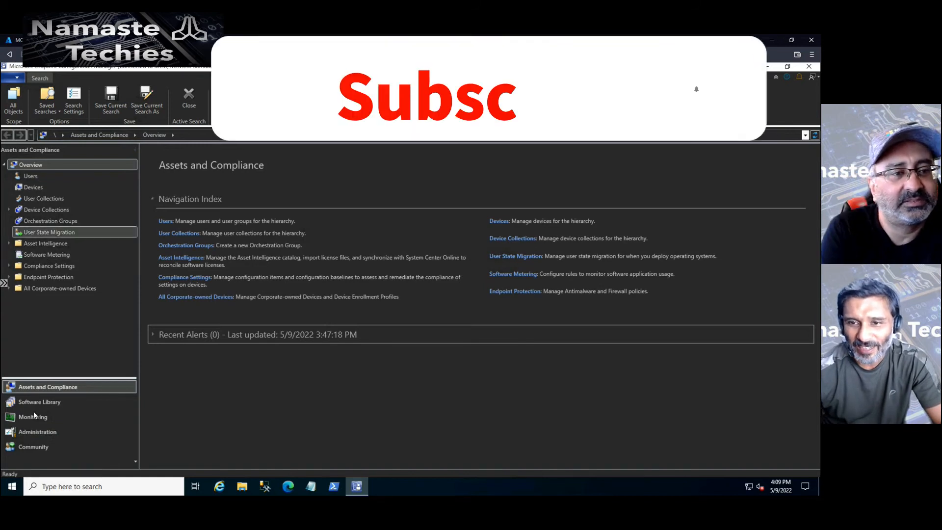
- Show the Features list under Updates and Servicing in the Administration workspace
{"action": "left_click", "coordinate": [45, 430]}
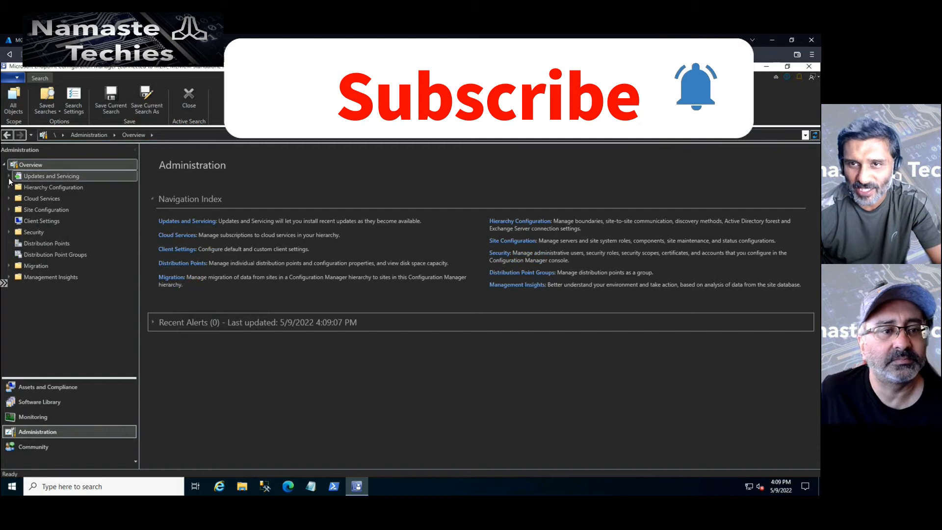
{"action": "left_click", "coordinate": [9, 177]}
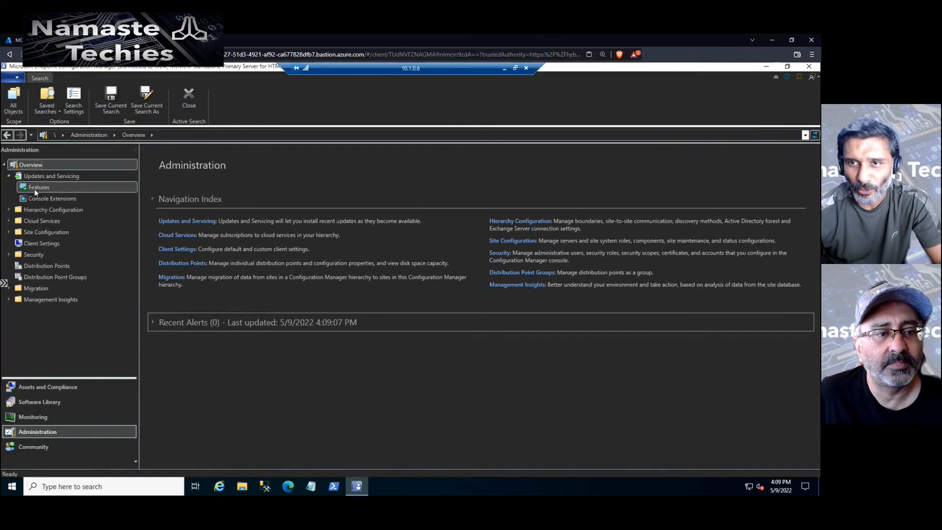
{"action": "left_click", "coordinate": [39, 190]}
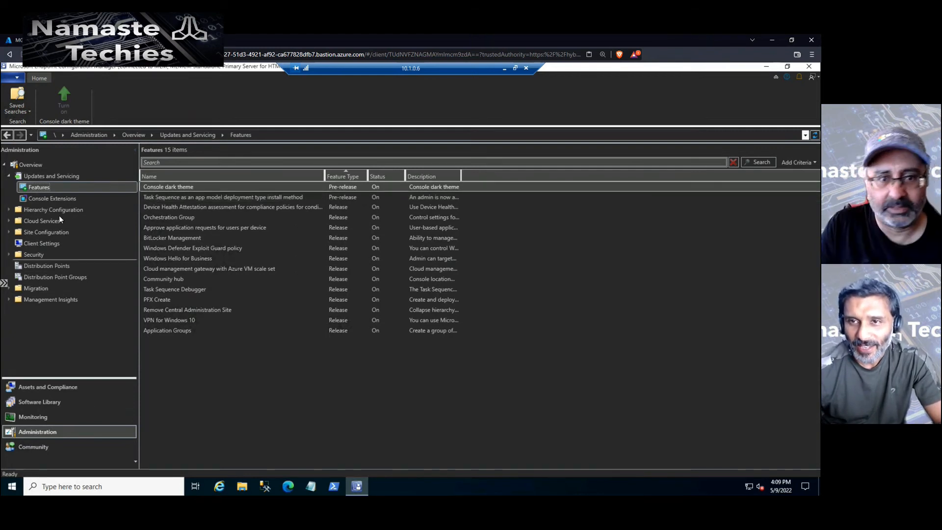
- Review the Updates and Servicing entries with a wider Name column and show the details of the Configuration Manager 2203 Hotfix
{"action": "left_click", "coordinate": [59, 175]}
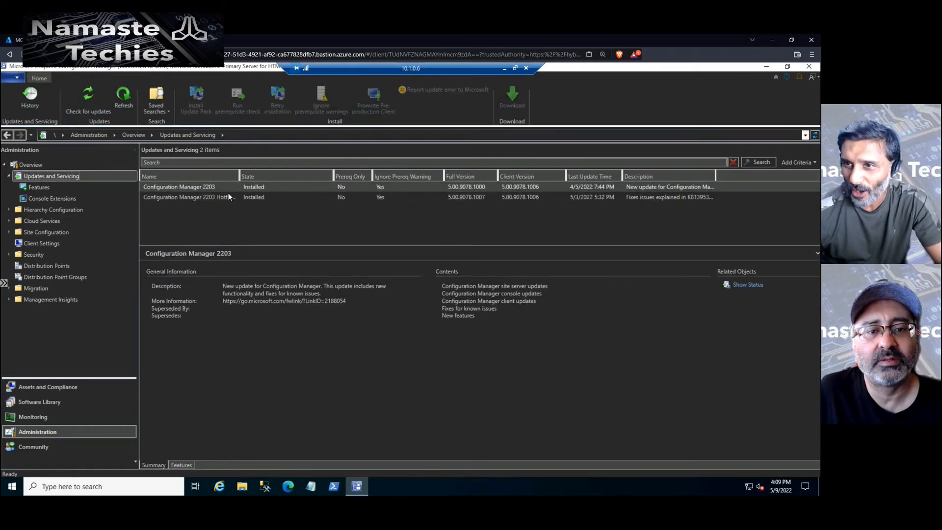
{"action": "left_click_drag", "start_coordinate": [240, 174], "coordinate": [299, 175]}
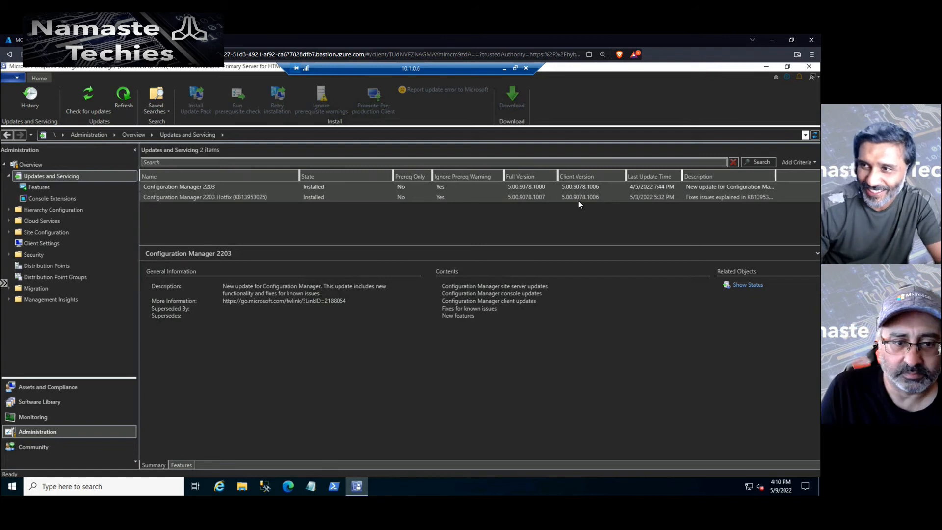
{"action": "left_click", "coordinate": [539, 197]}
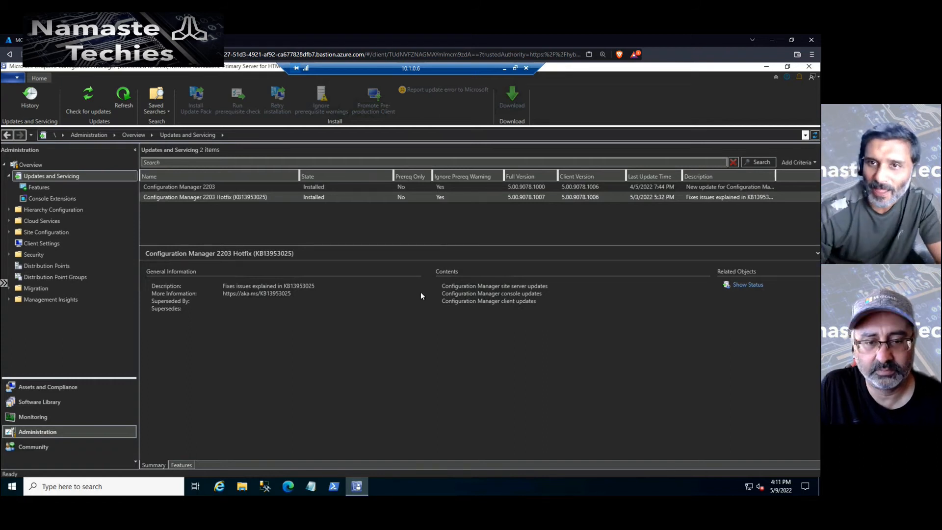
- Select the MEM primary site in the Sites list under Site Configuration in the Administration workspace
{"action": "left_click", "coordinate": [39, 417]}
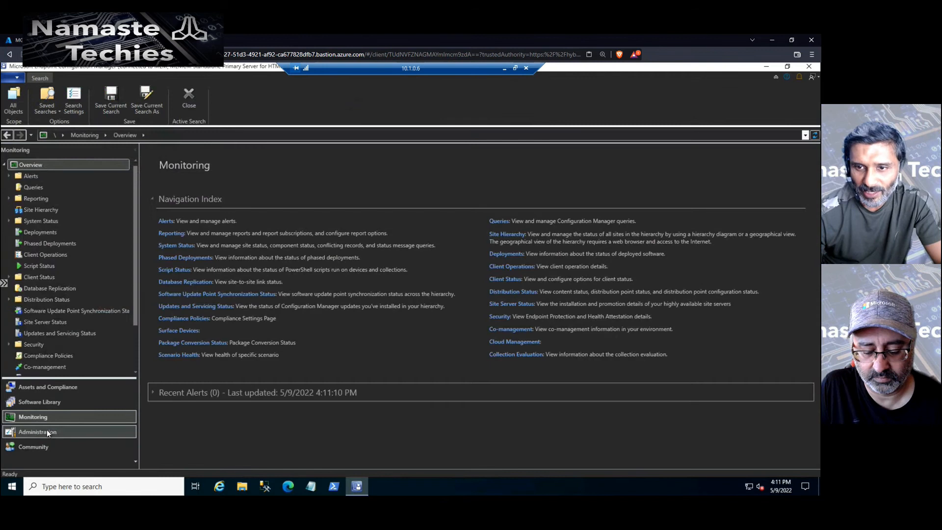
{"action": "left_click", "coordinate": [46, 430]}
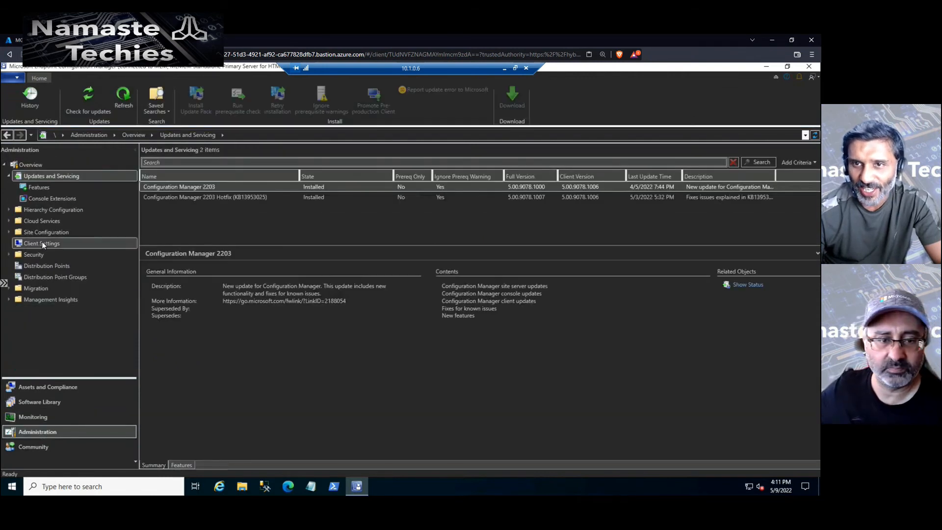
{"action": "left_click", "coordinate": [10, 232]}
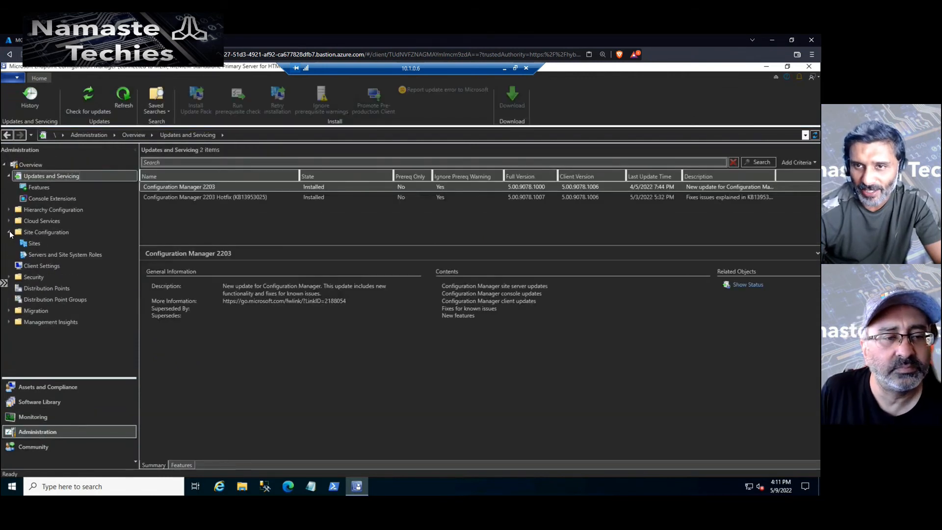
{"action": "left_click", "coordinate": [33, 244]}
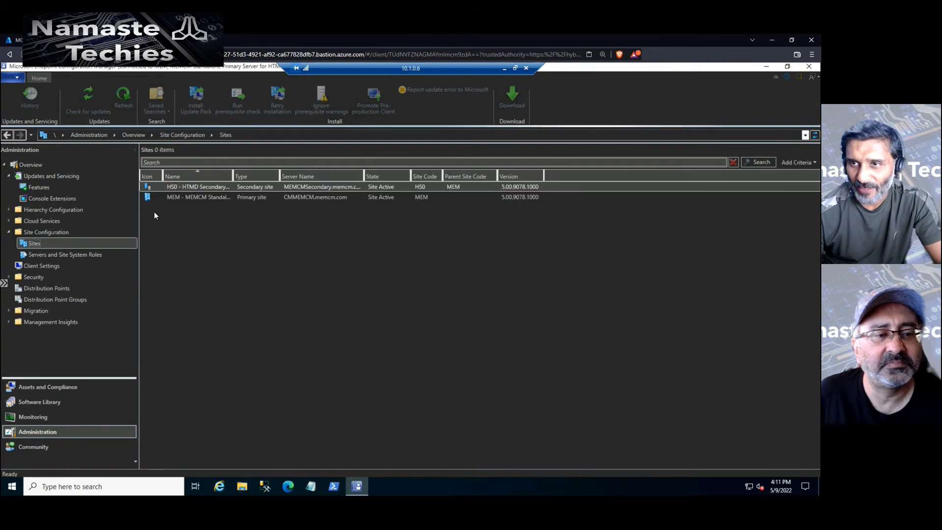
{"action": "left_click", "coordinate": [217, 196]}
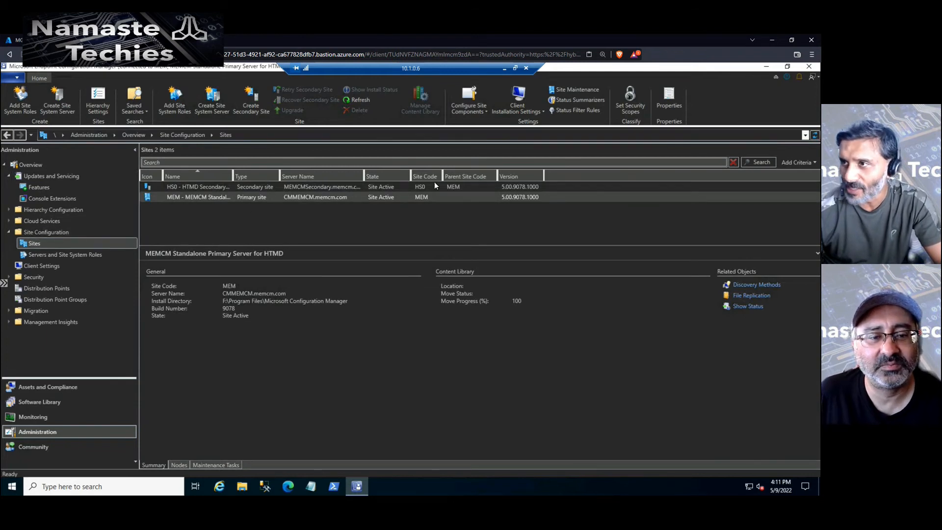
- Open the primary site's Software Update Point component properties and show its product list
{"action": "left_click", "coordinate": [541, 110]}
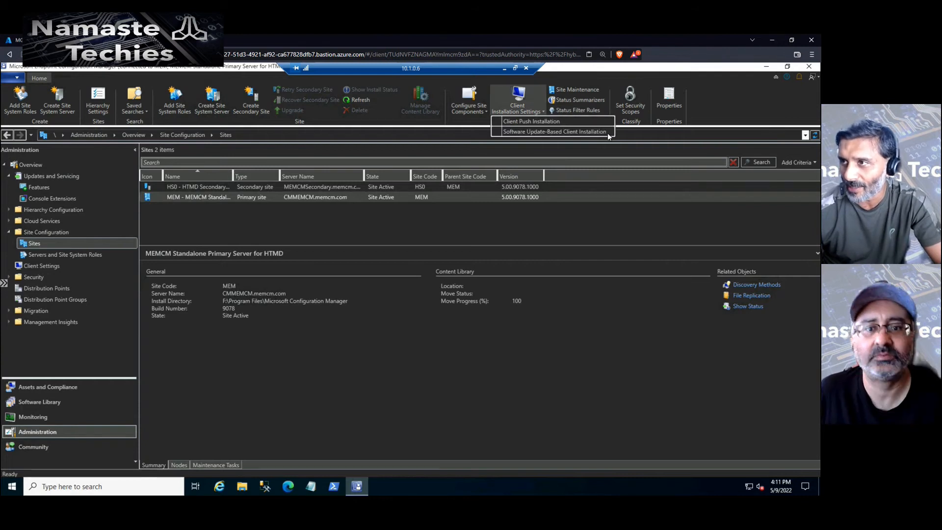
{"action": "left_click", "coordinate": [720, 111]}
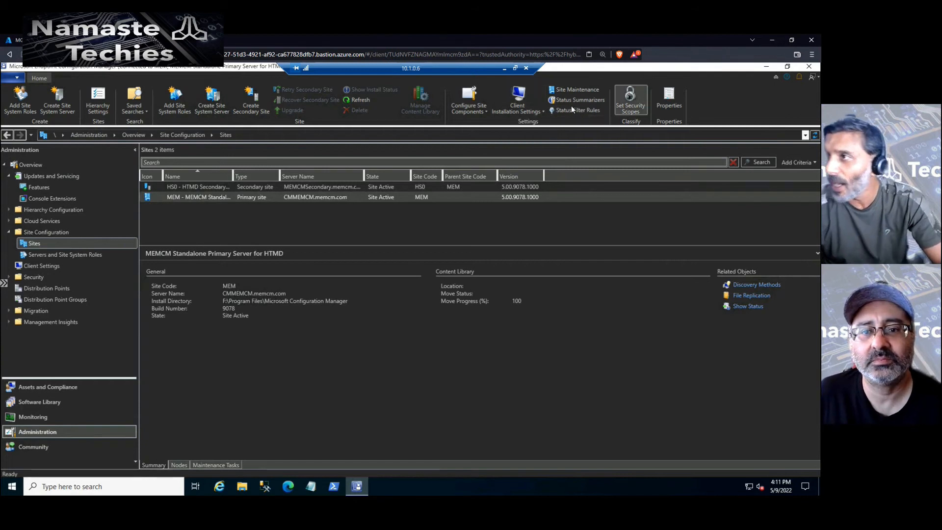
{"action": "left_click", "coordinate": [478, 112]}
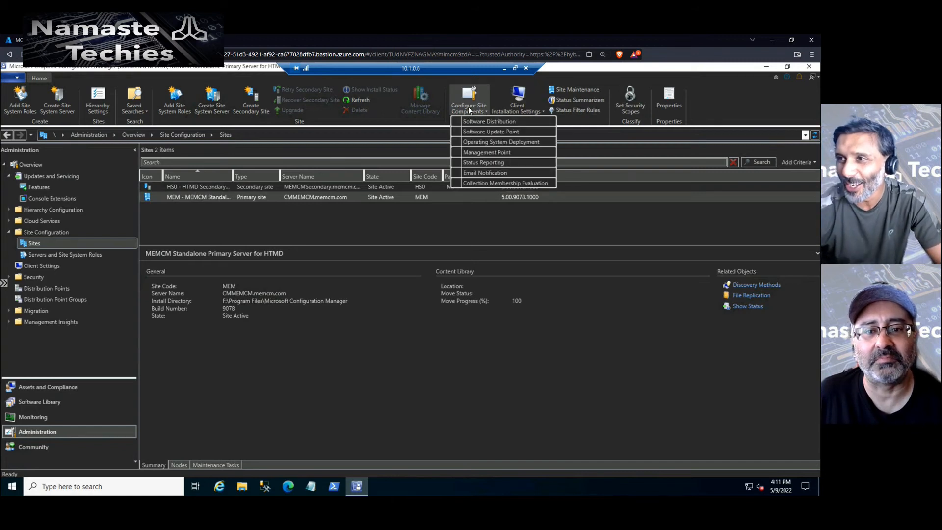
{"action": "left_click", "coordinate": [502, 131]}
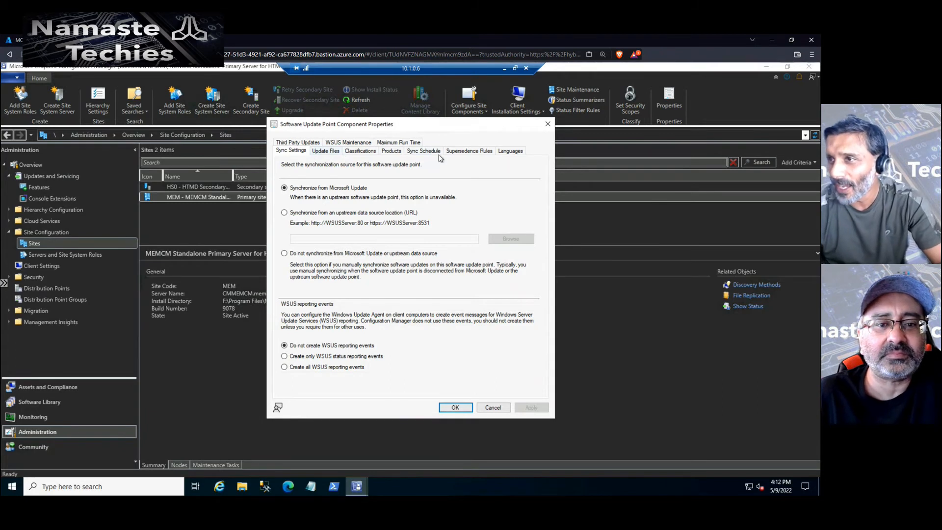
{"action": "left_click", "coordinate": [392, 152]}
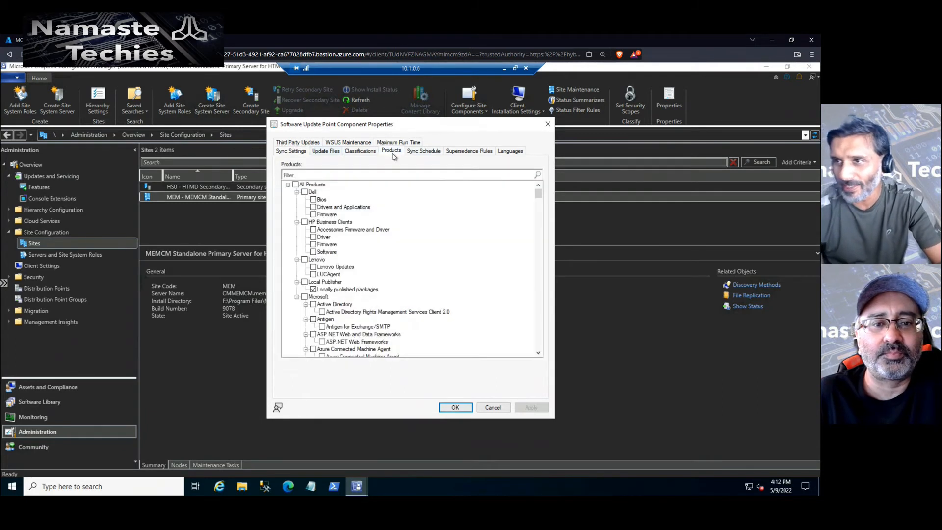
- Filter the software update point's product list by ".net"
{"action": "left_click", "coordinate": [317, 174]}
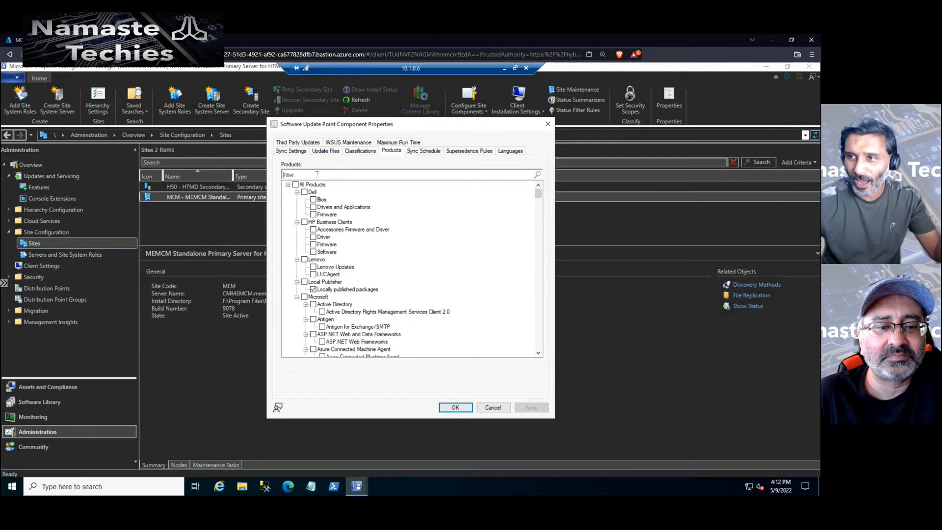
{"action": "left_click", "coordinate": [317, 174]}
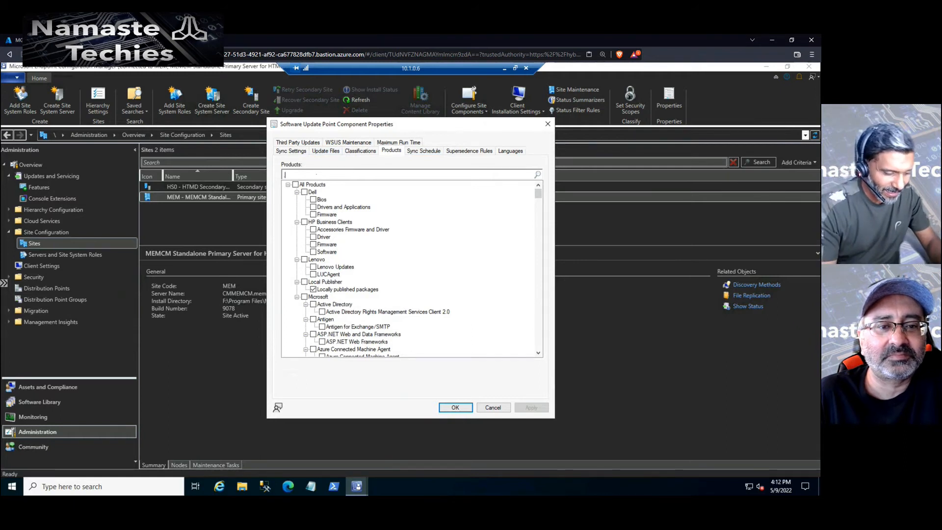
{"action": "type", "text": "d"}
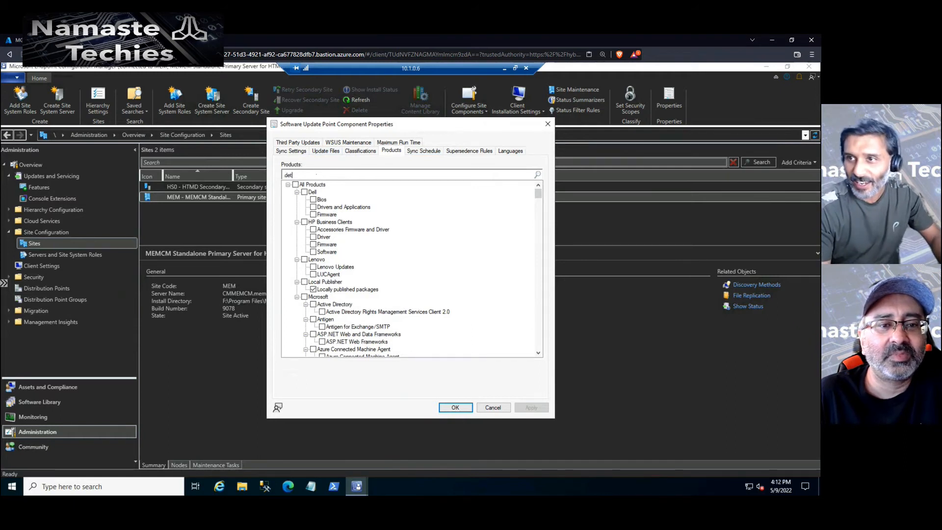
{"action": "key", "text": "BackSpace"}
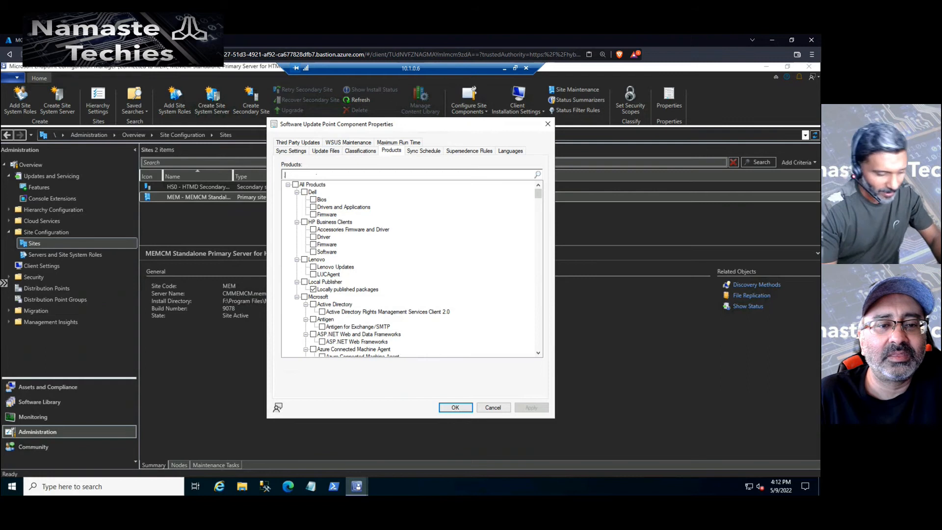
{"action": "type", "text": ".ne"}
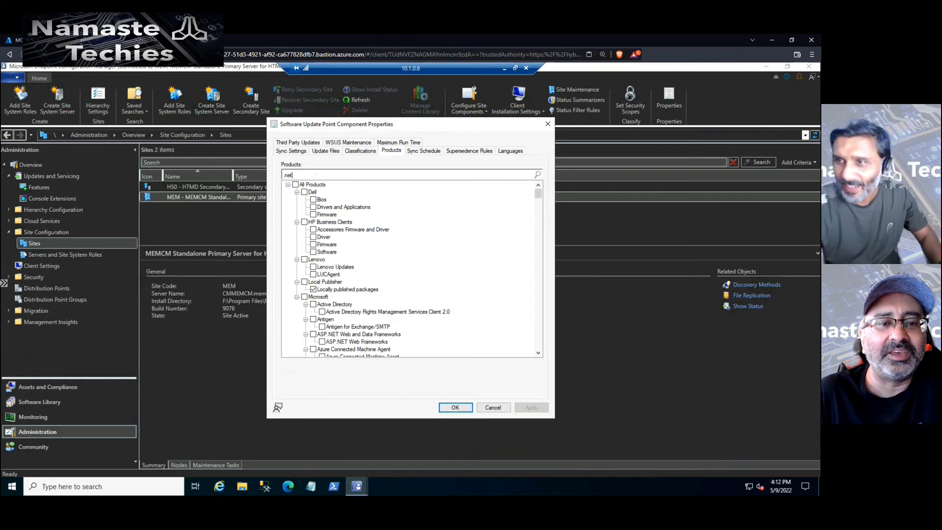
{"action": "type", "text": "t"}
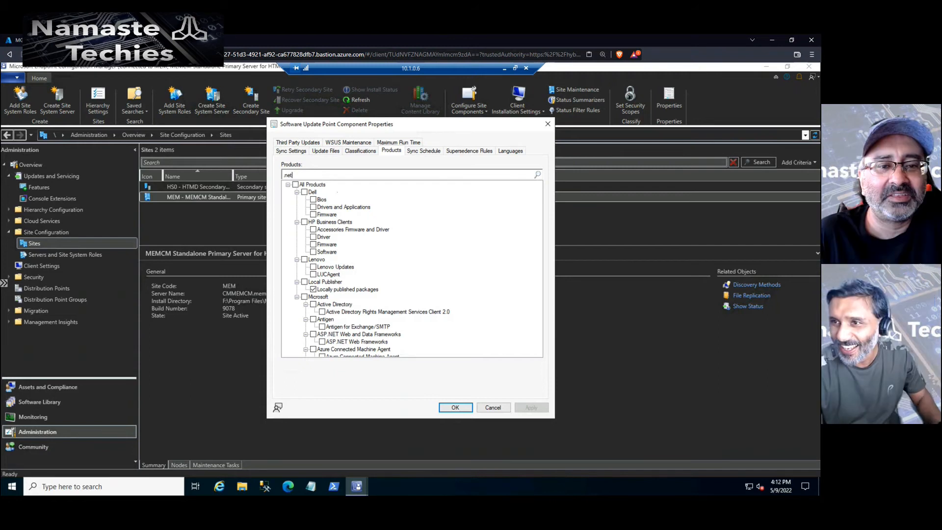
{"action": "key", "text": "Return"}
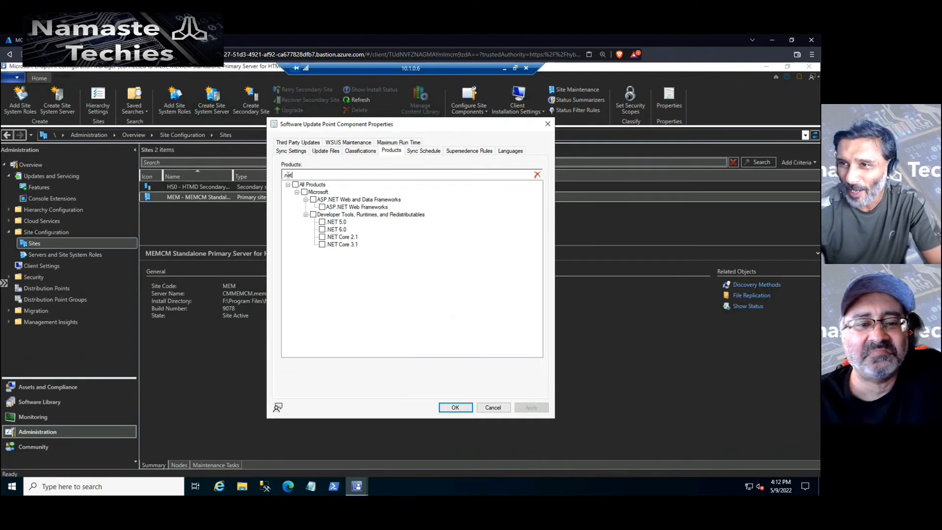
- Clear the ".net" product filter and browse the full product list from Dell through System Center, returning to its beginning
{"action": "double_click", "coordinate": [287, 175]}
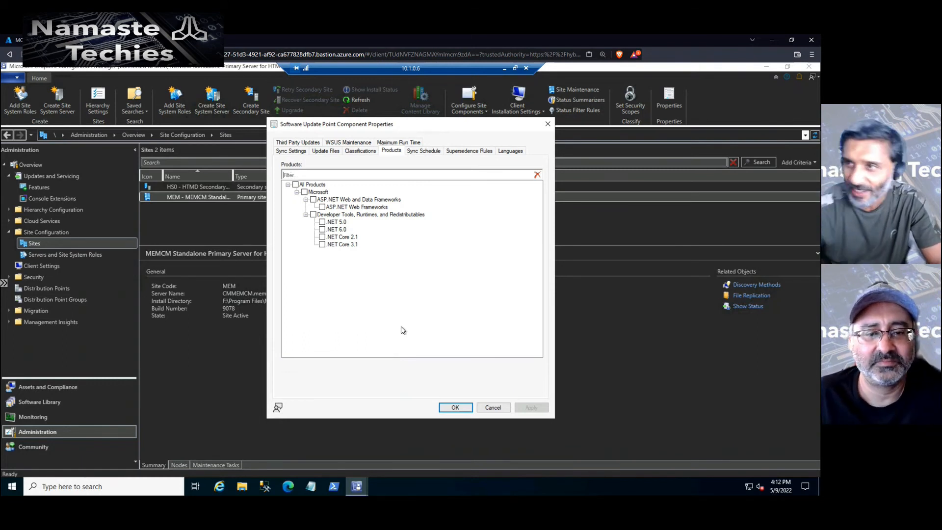
{"action": "left_click", "coordinate": [537, 174]}
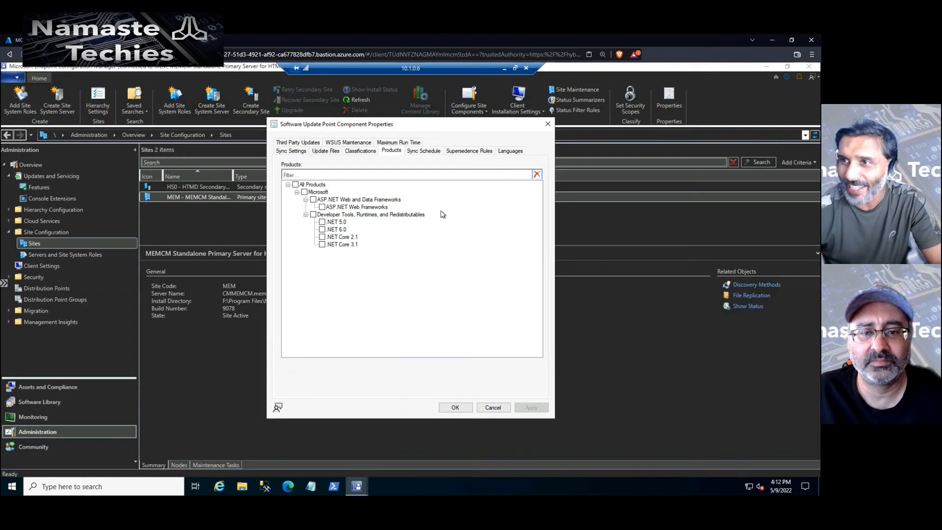
{"action": "left_click", "coordinate": [537, 174]}
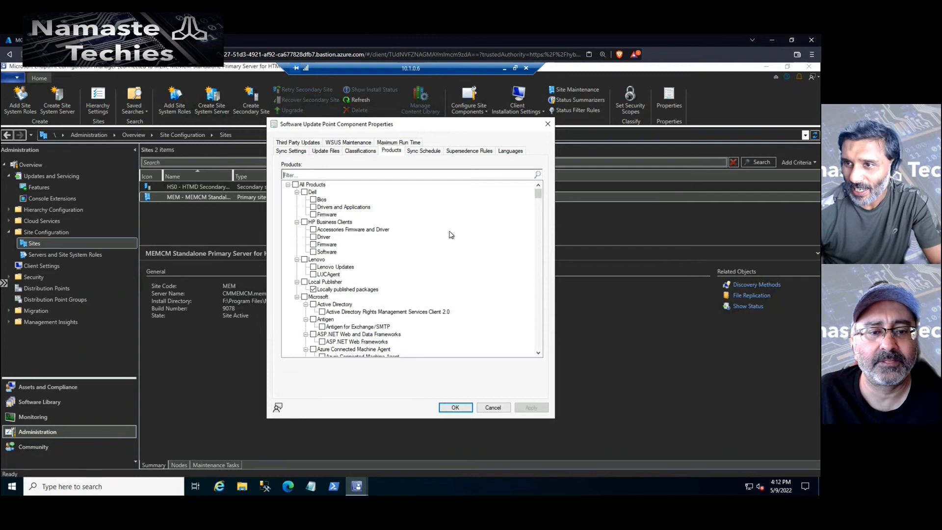
{"action": "scroll", "coordinate": [448, 234], "scroll_direction": "down", "scroll_amount": 8}
{"action": "scroll", "coordinate": [441, 249], "scroll_direction": "down", "scroll_amount": 10}
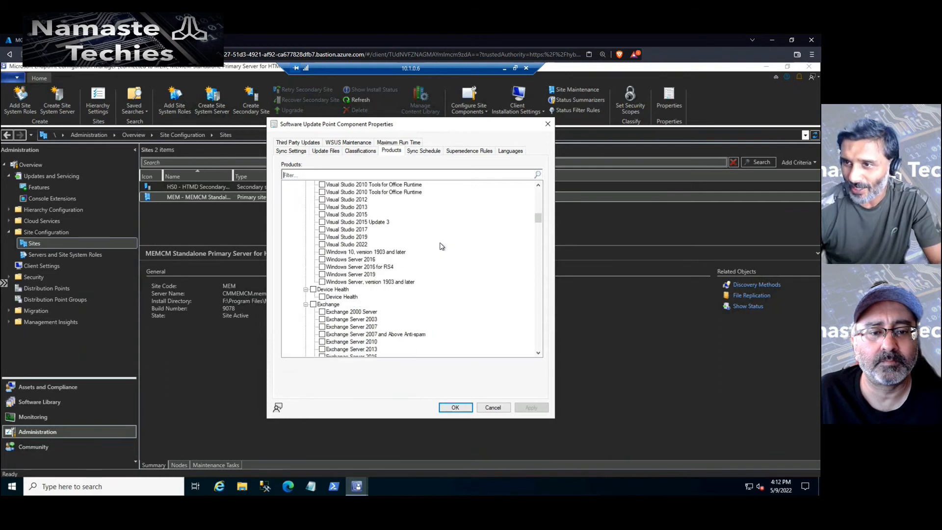
{"action": "scroll", "coordinate": [441, 247], "scroll_direction": "down", "scroll_amount": 10}
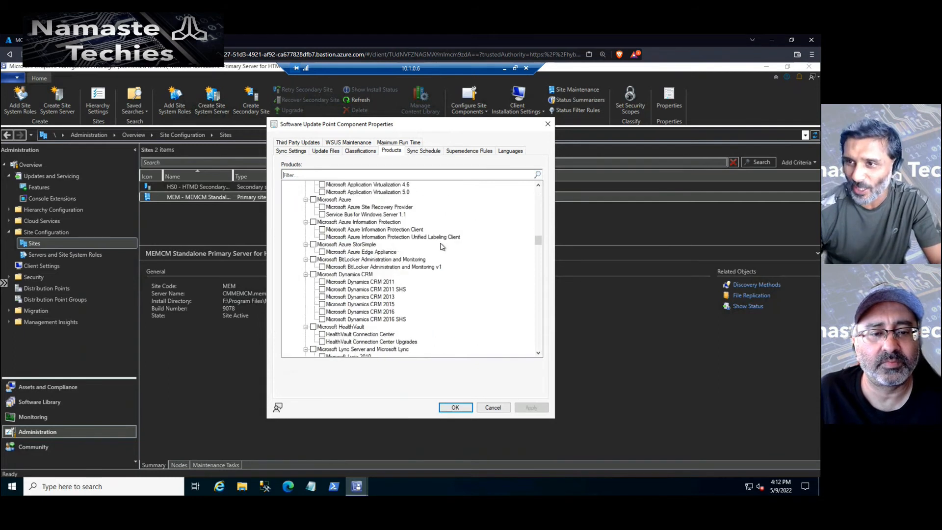
{"action": "scroll", "coordinate": [441, 246], "scroll_direction": "down", "scroll_amount": 3}
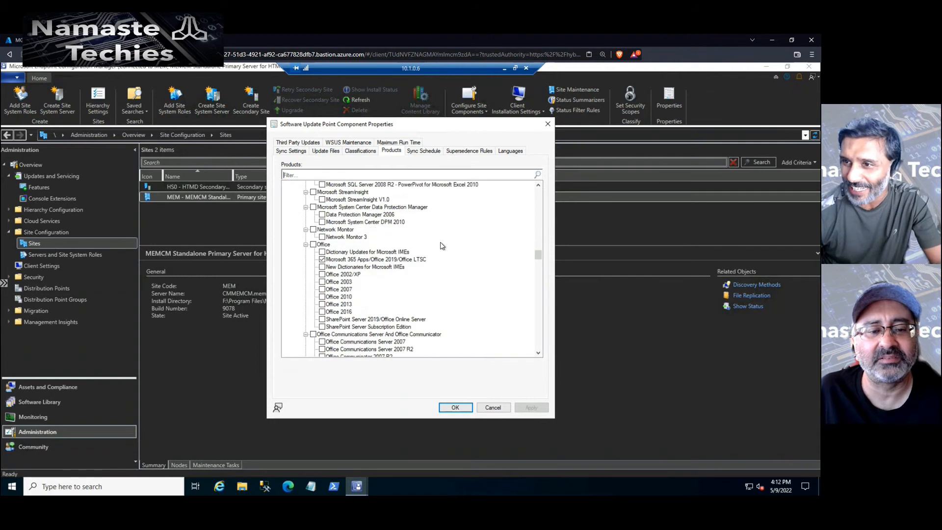
{"action": "scroll", "coordinate": [441, 247], "scroll_direction": "down", "scroll_amount": 10}
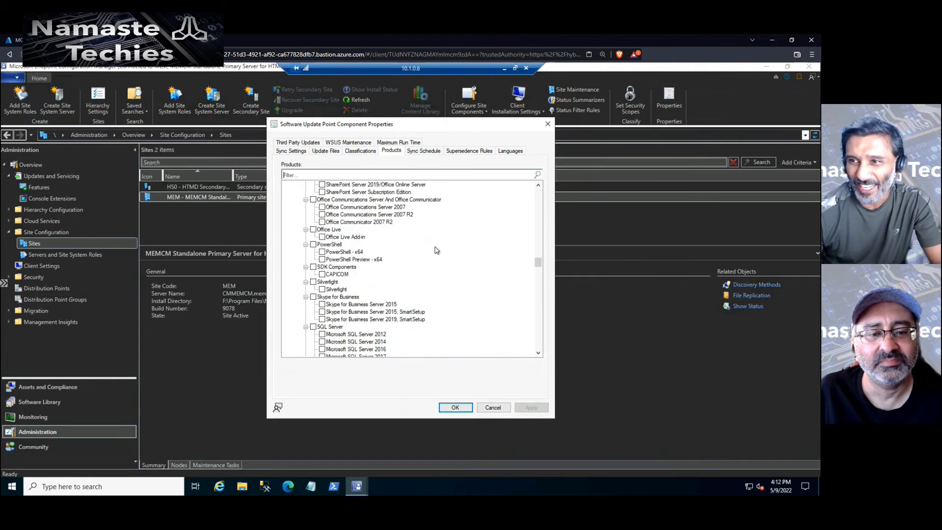
{"action": "scroll", "coordinate": [436, 251], "scroll_direction": "down", "scroll_amount": 9}
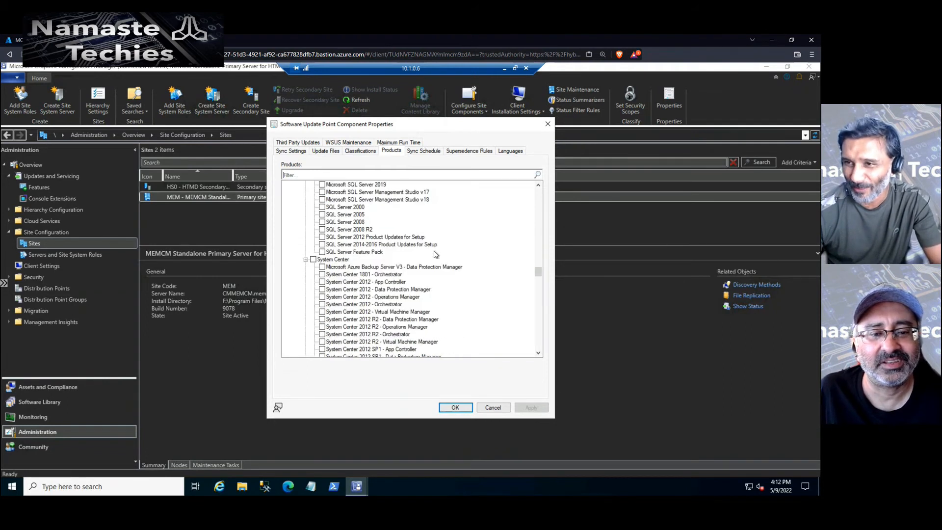
{"action": "scroll", "coordinate": [437, 253], "scroll_direction": "down", "scroll_amount": 4}
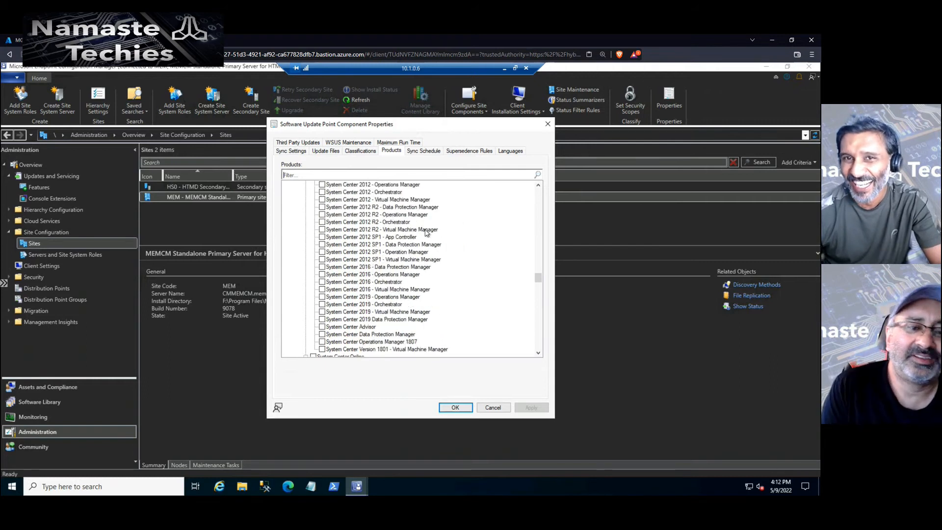
{"action": "left_click_drag", "start_coordinate": [537, 278], "coordinate": [542, 192]}
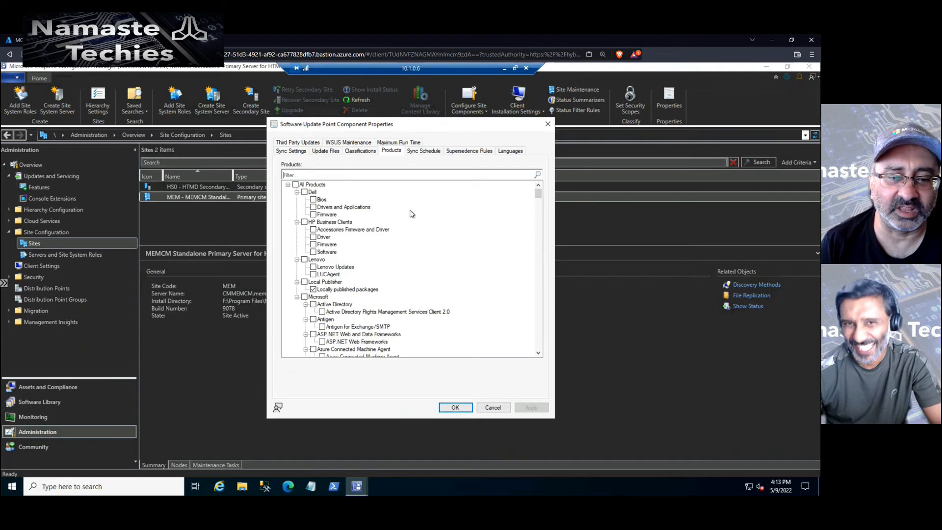
- Filter the product list by "office", clear the filter, and close the Software Update Point component properties without saving
{"action": "left_click", "coordinate": [371, 173]}
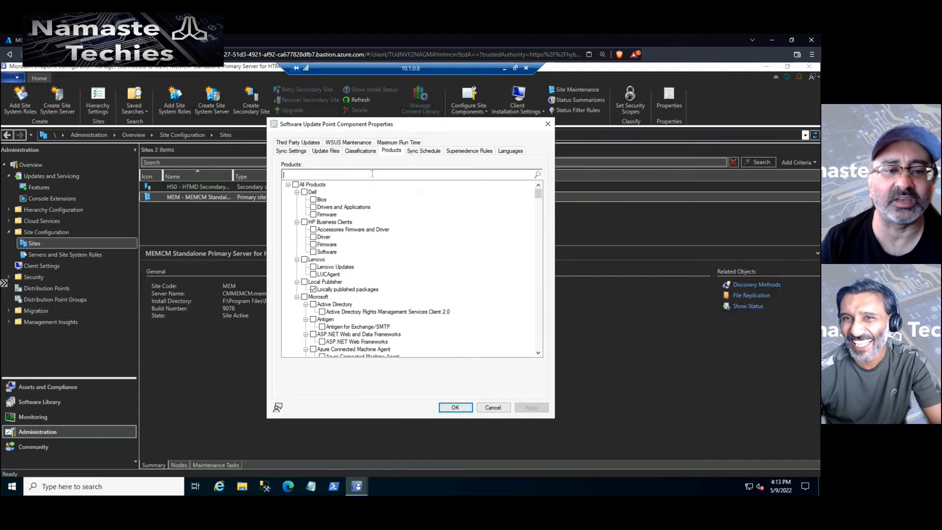
{"action": "type", "text": "office"}
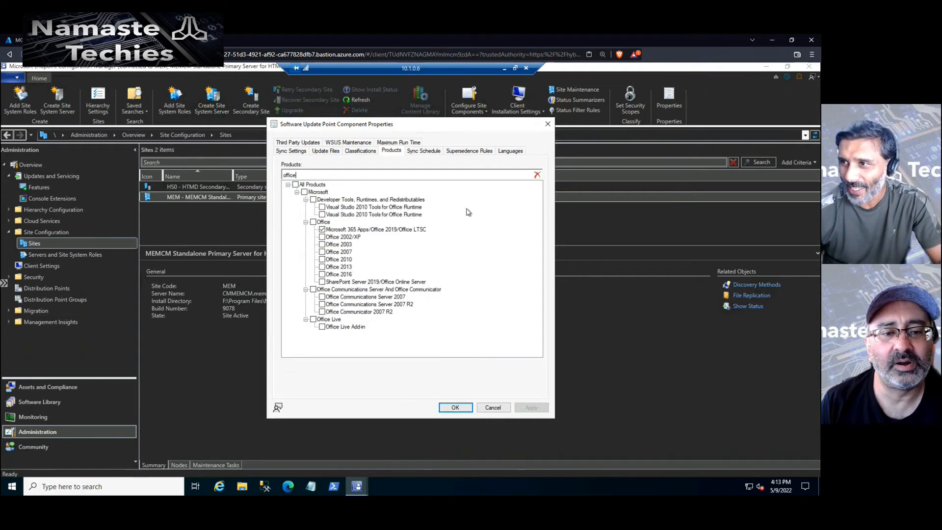
{"action": "left_click", "coordinate": [537, 176]}
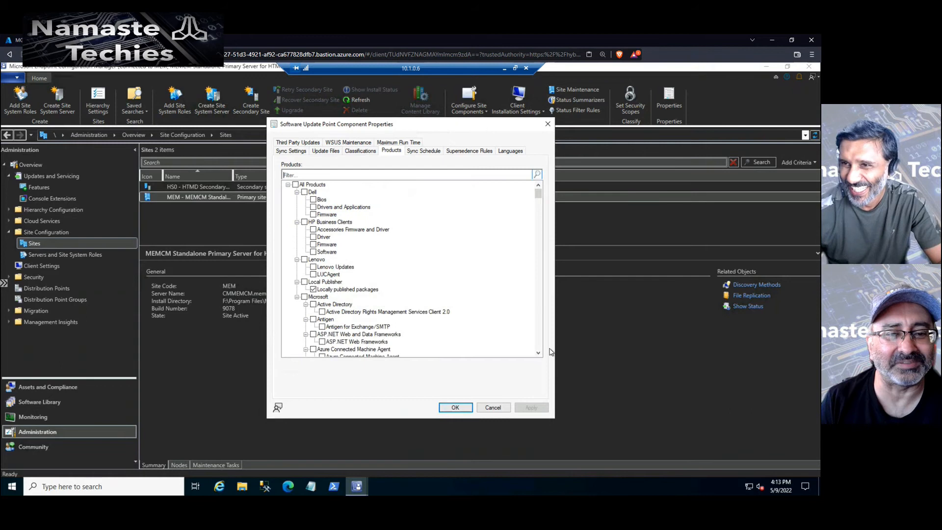
{"action": "left_click", "coordinate": [493, 408]}
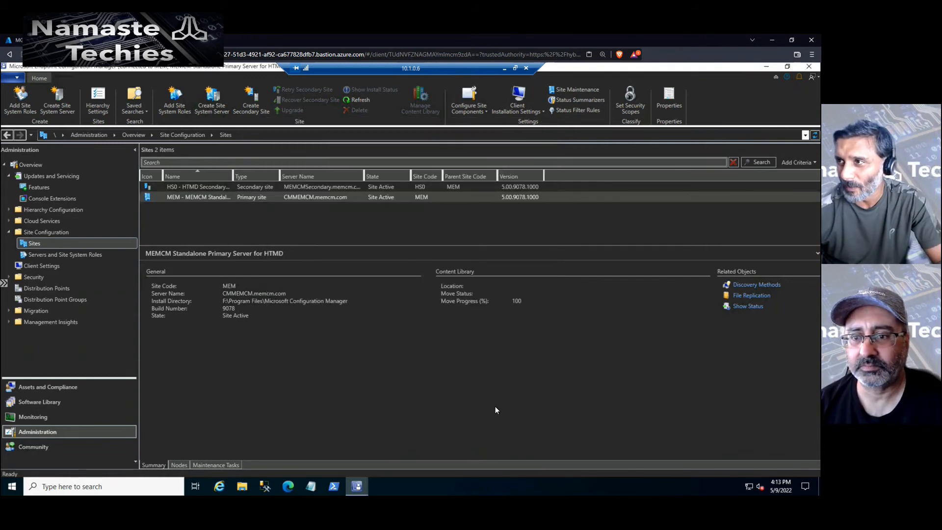
- Open the deployment status of the 7-Zip deployment to All Windows 11 Devices from Deployments in the Monitoring workspace
{"action": "left_click", "coordinate": [37, 418]}
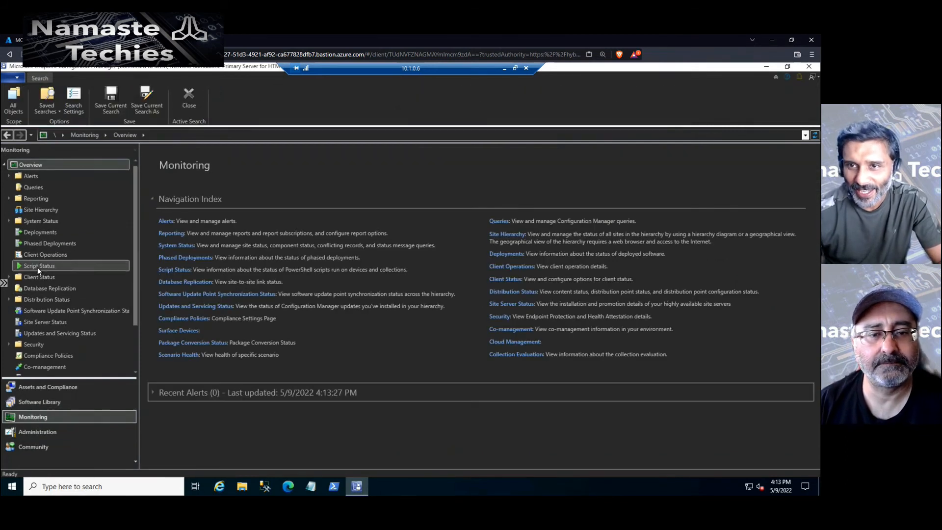
{"action": "left_click", "coordinate": [35, 234]}
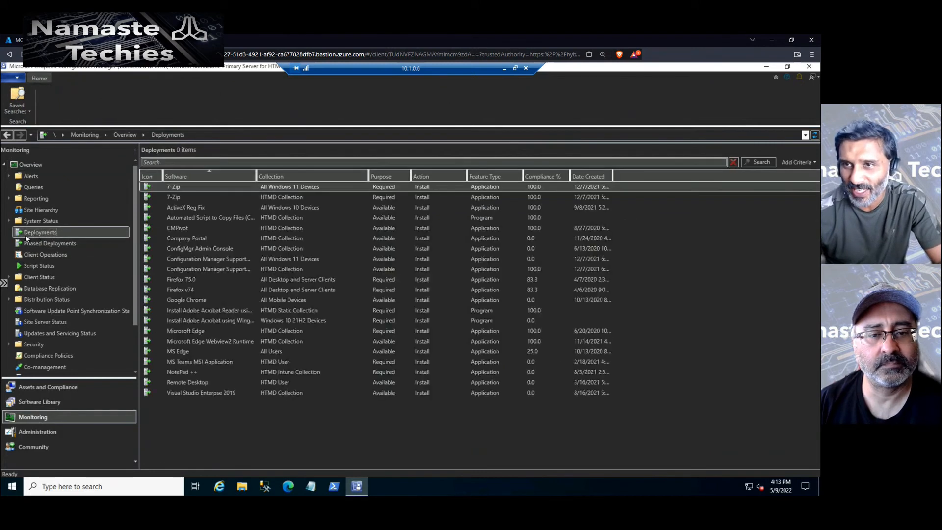
{"action": "left_click", "coordinate": [178, 188]}
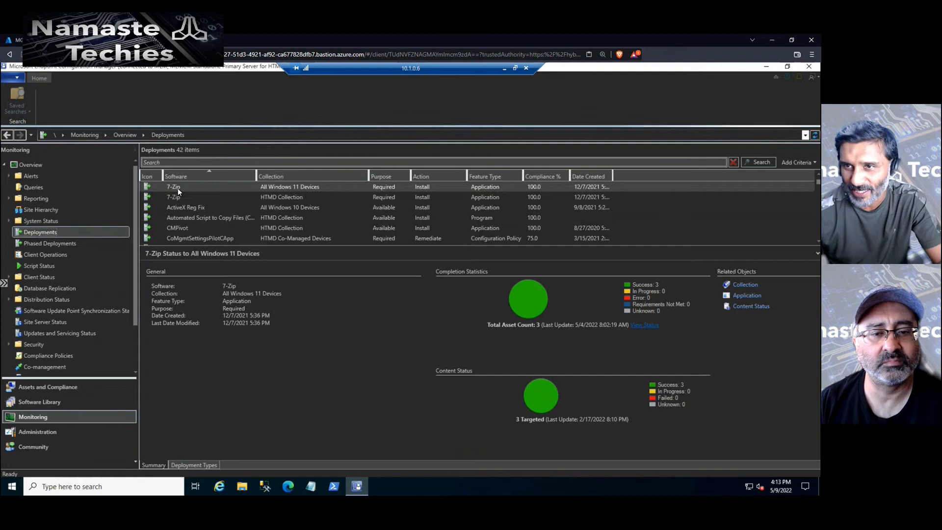
{"action": "double_click", "coordinate": [218, 186]}
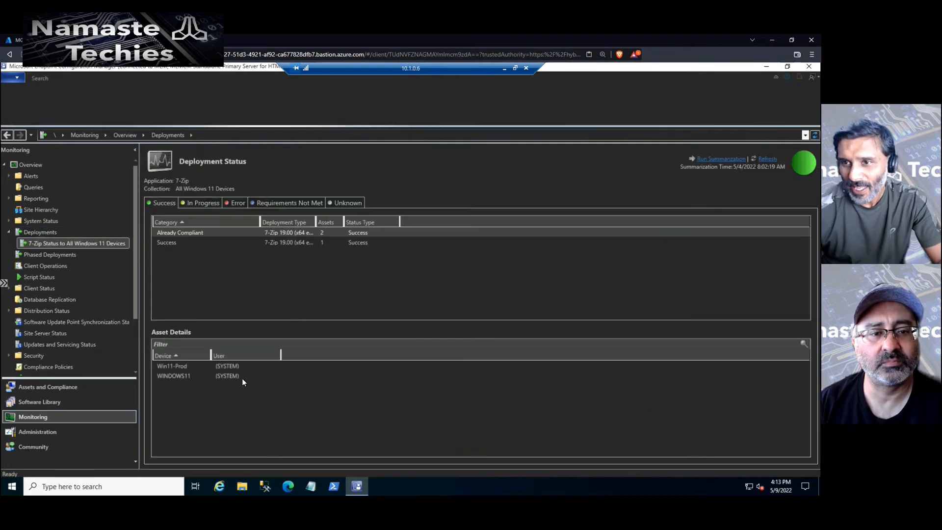
- Review the Run Script and Client Notification actions offered for the Win11-Prod device in Asset Details
{"action": "right_click", "coordinate": [182, 370]}
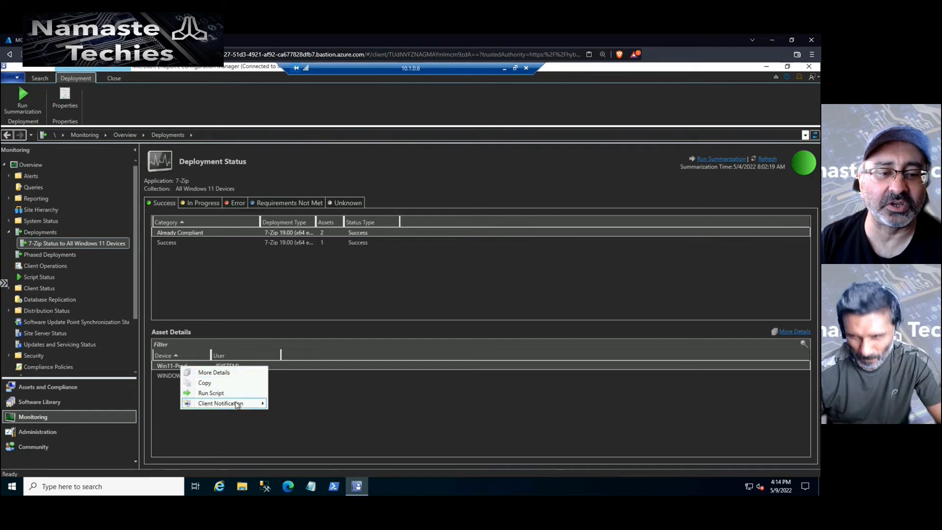
{"action": "mouse_move", "coordinate": [244, 404]}
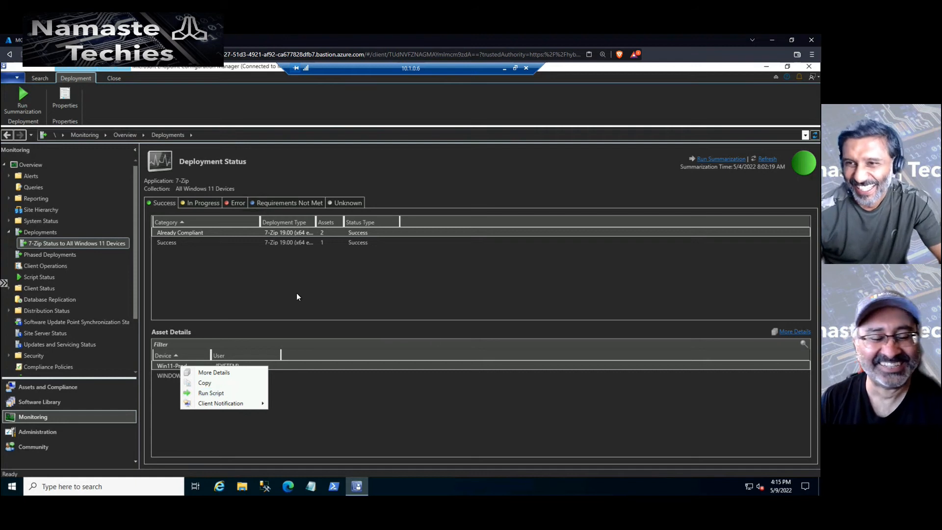
{"action": "left_click", "coordinate": [278, 296]}
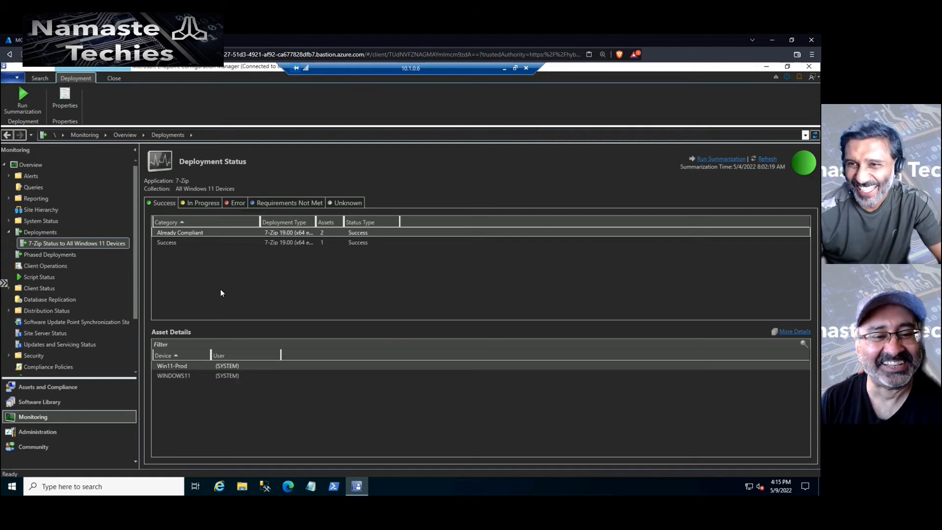
- Review the actions offered for the Success category and for its WIN11DJ device in the 7-Zip deployment status
{"action": "left_click", "coordinate": [179, 243]}
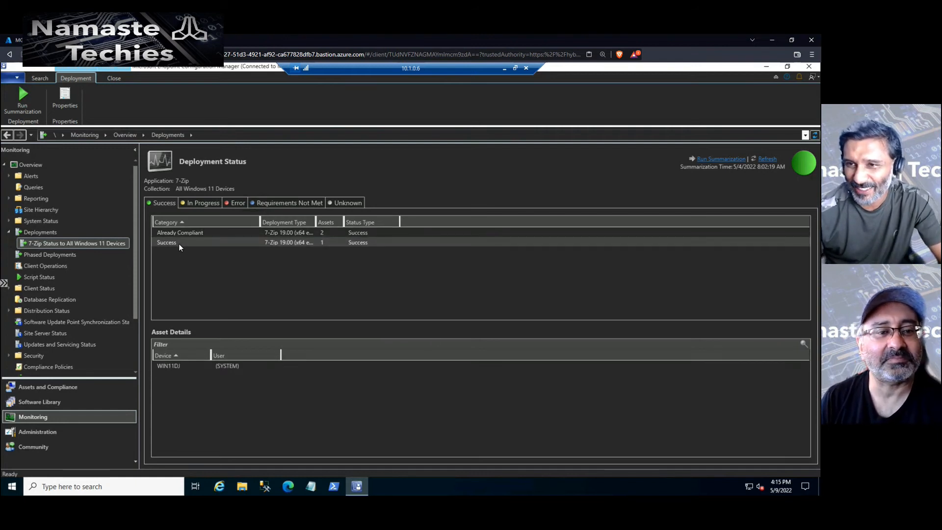
{"action": "right_click", "coordinate": [178, 243]}
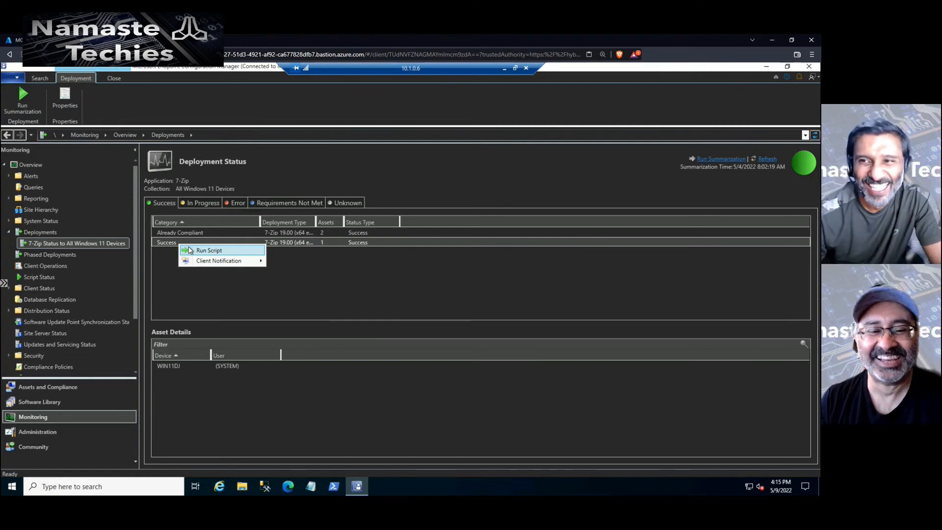
{"action": "left_click", "coordinate": [293, 281]}
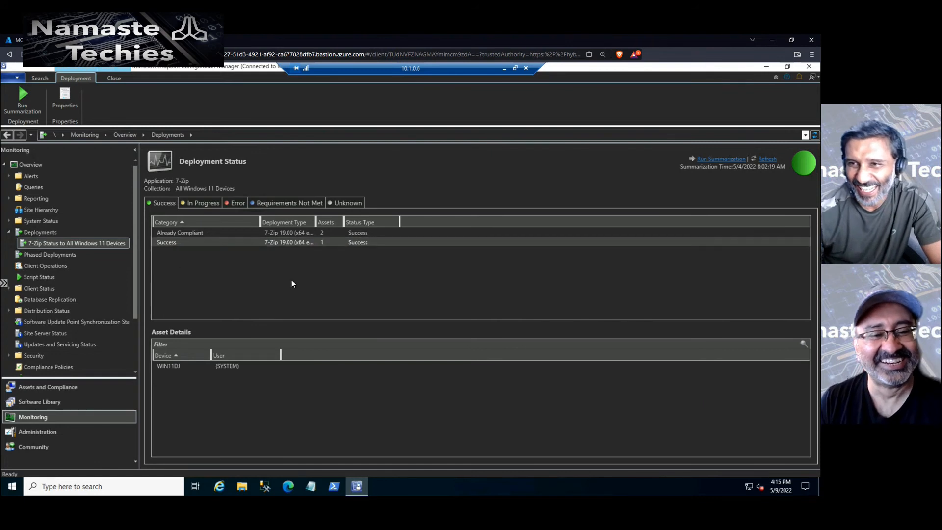
{"action": "left_click", "coordinate": [186, 369]}
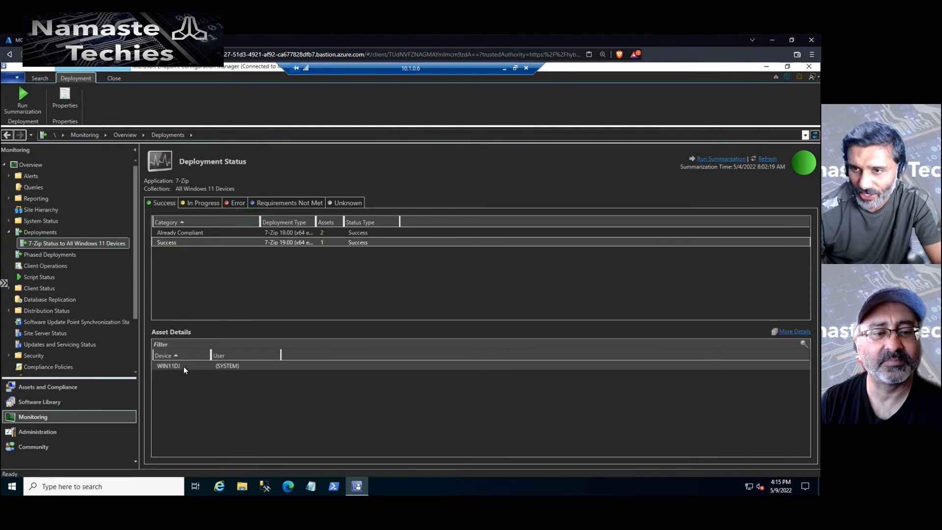
{"action": "right_click", "coordinate": [185, 366]}
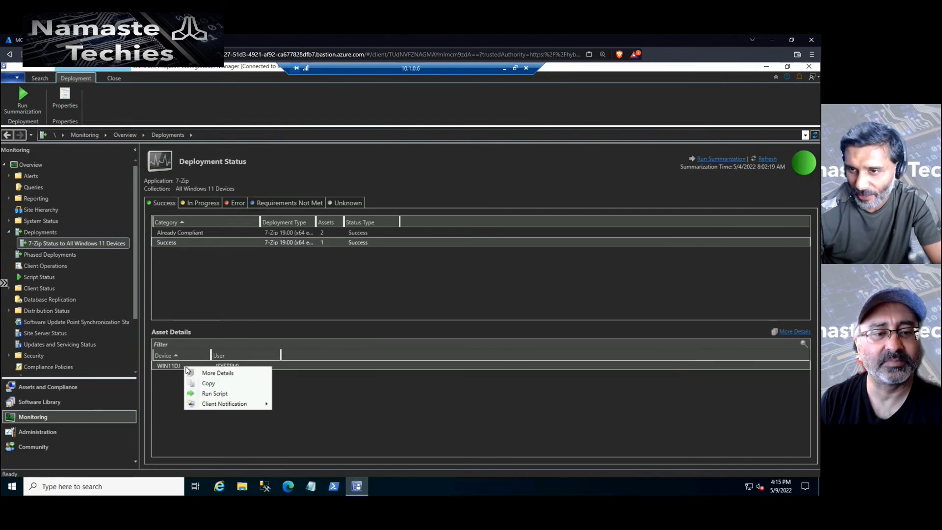
{"action": "left_click", "coordinate": [335, 396]}
- View the Run Script wizard for the Already Compliant category, exit it without running a script, and check the actions for the WINDOWS11 device
{"action": "left_click", "coordinate": [173, 241]}
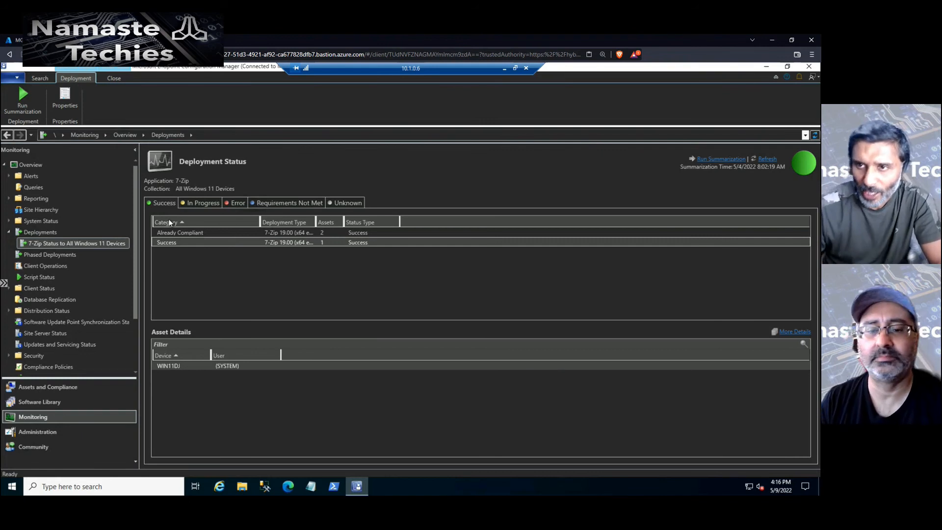
{"action": "right_click", "coordinate": [164, 265]}
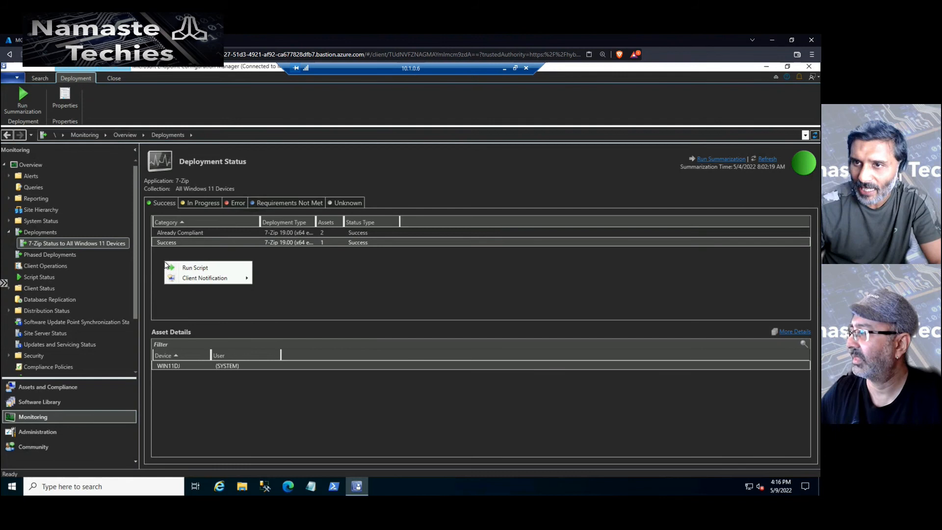
{"action": "left_click", "coordinate": [178, 236]}
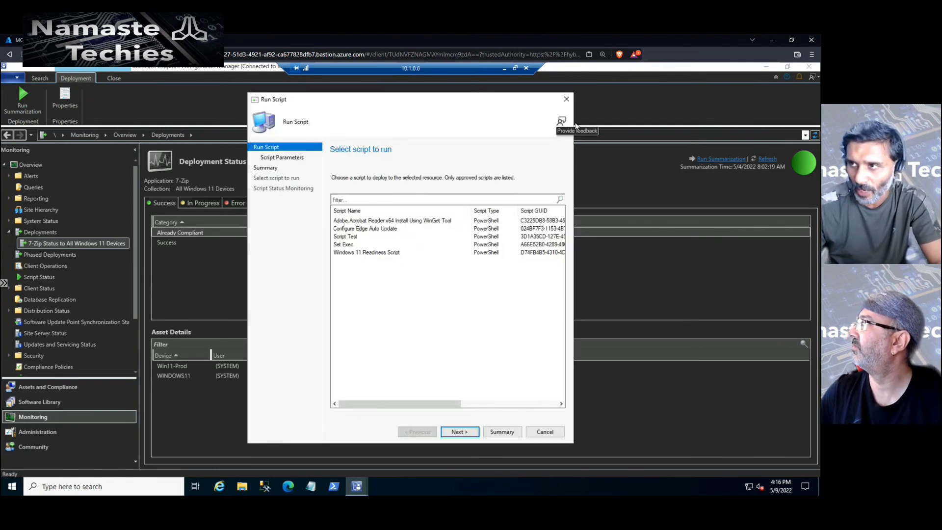
{"action": "left_click", "coordinate": [566, 99]}
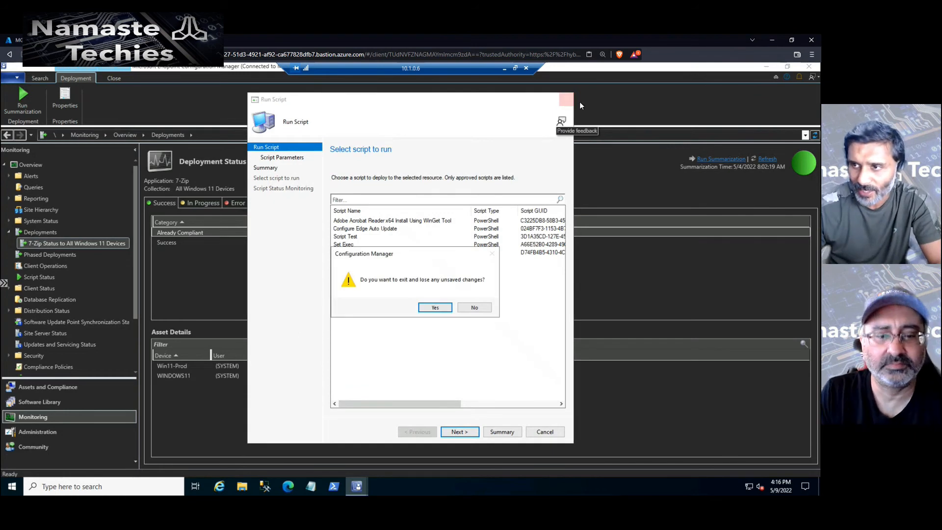
{"action": "left_click", "coordinate": [448, 307]}
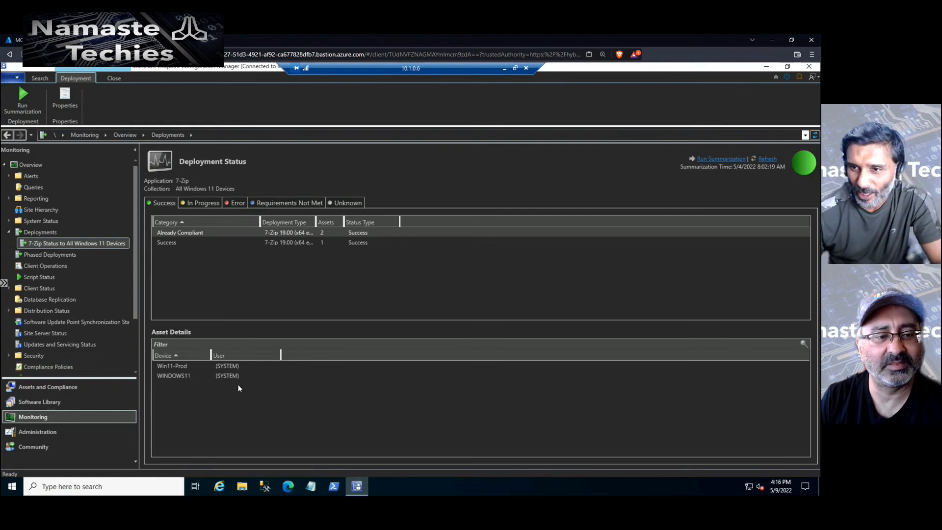
{"action": "right_click", "coordinate": [190, 376]}
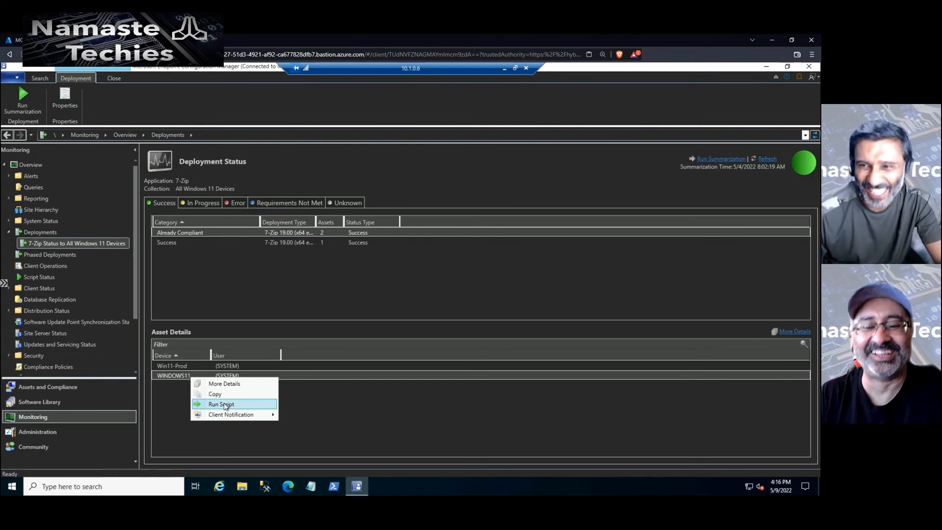
{"action": "left_click", "coordinate": [163, 404]}
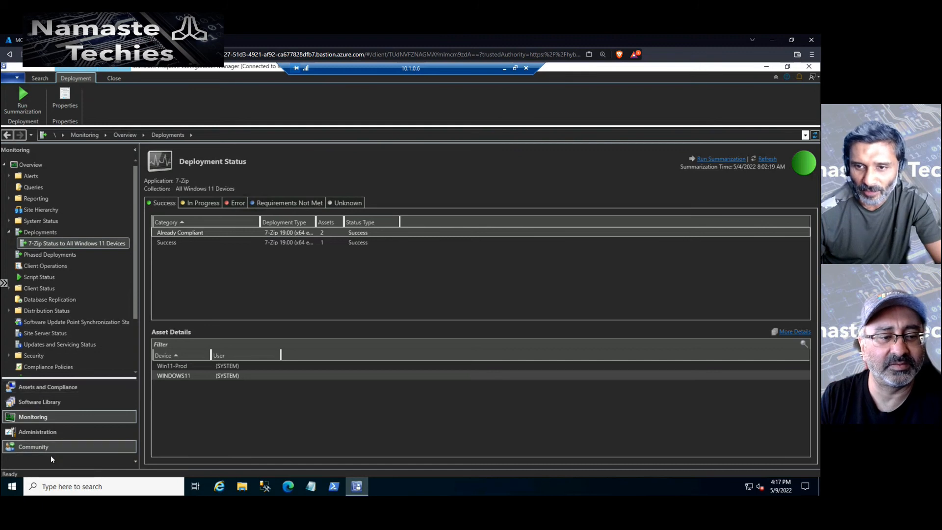
- Open the Community hub in the Community workspace
{"action": "left_click", "coordinate": [84, 445]}
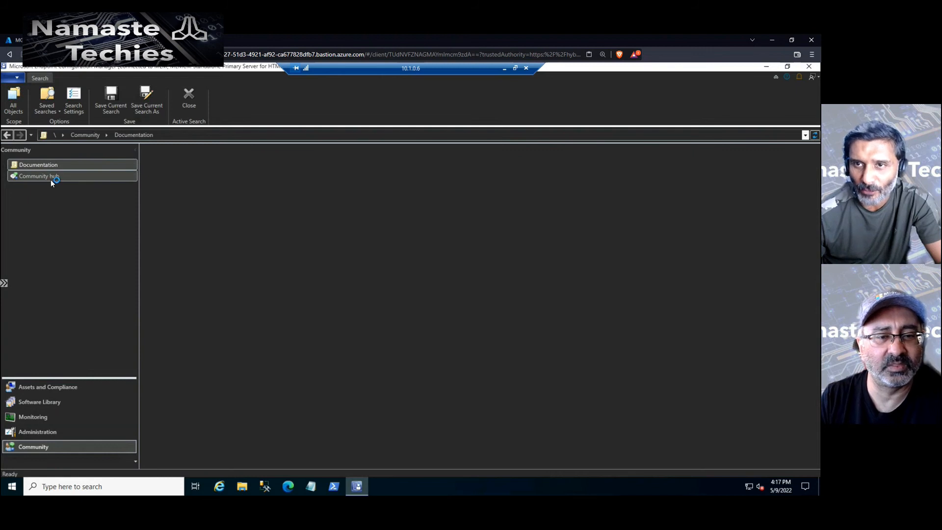
{"action": "left_click", "coordinate": [51, 179]}
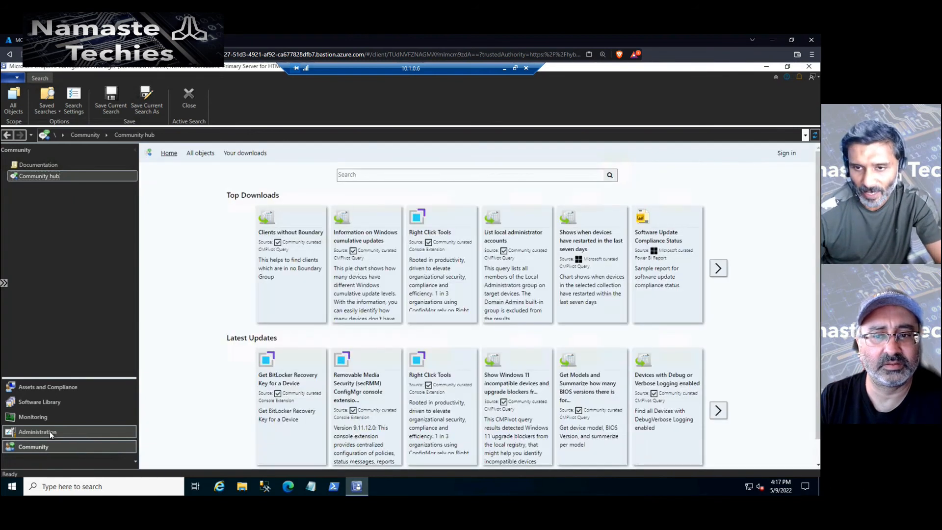
{"action": "left_click", "coordinate": [49, 431]}
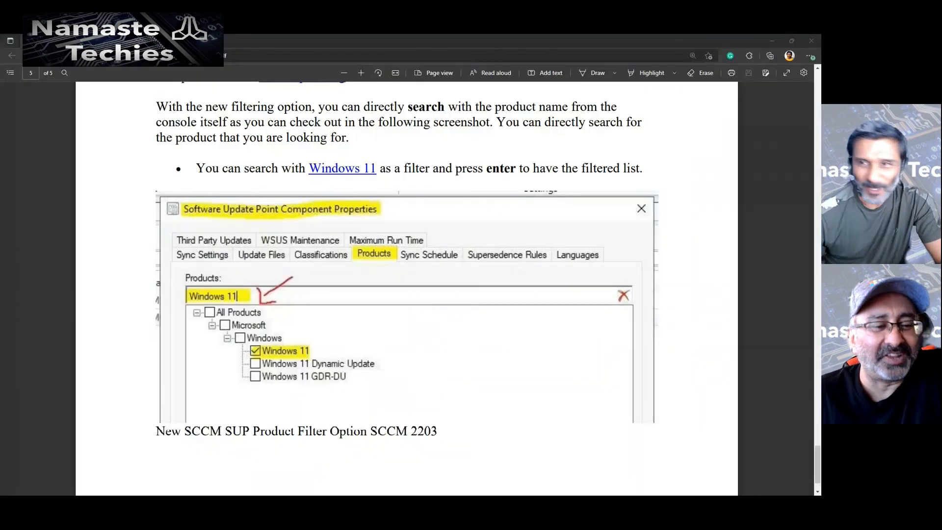
- Look back through the SCCM 2203 feature document to the graphical view of the 7-Zip content distribution path and status
{"action": "scroll", "coordinate": [313, 295], "scroll_direction": "up", "scroll_amount": 10}
{"action": "scroll", "coordinate": [312, 304], "scroll_direction": "up", "scroll_amount": 5}
{"action": "scroll", "coordinate": [306, 334], "scroll_direction": "down", "scroll_amount": 10}
{"action": "scroll", "coordinate": [307, 343], "scroll_direction": "up", "scroll_amount": 10}
{"action": "scroll", "coordinate": [307, 347], "scroll_direction": "up", "scroll_amount": 15}
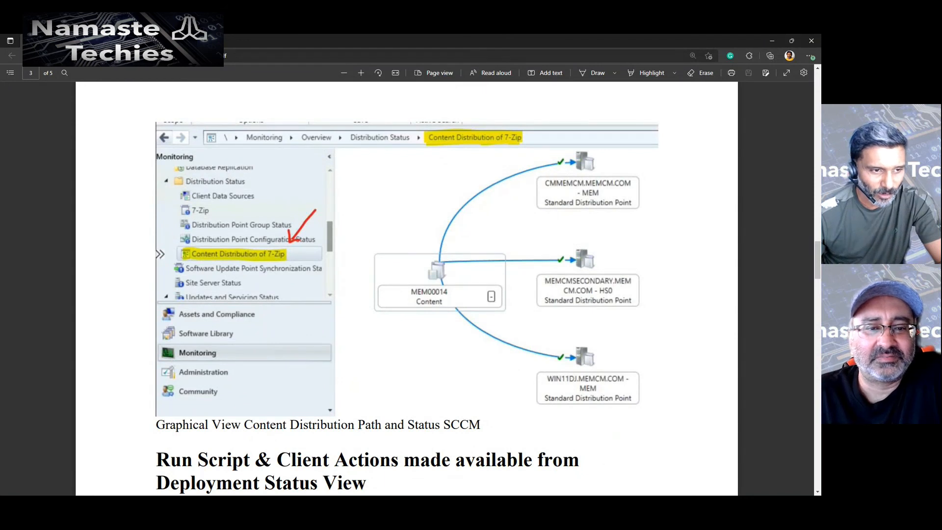
{"action": "scroll", "coordinate": [407, 288], "scroll_direction": "up", "scroll_amount": 1}
- Switch to the Configuration Manager console and open the View Content Distribution diagram for the 7-Zip application
{"action": "key", "text": "alt+Tab"}
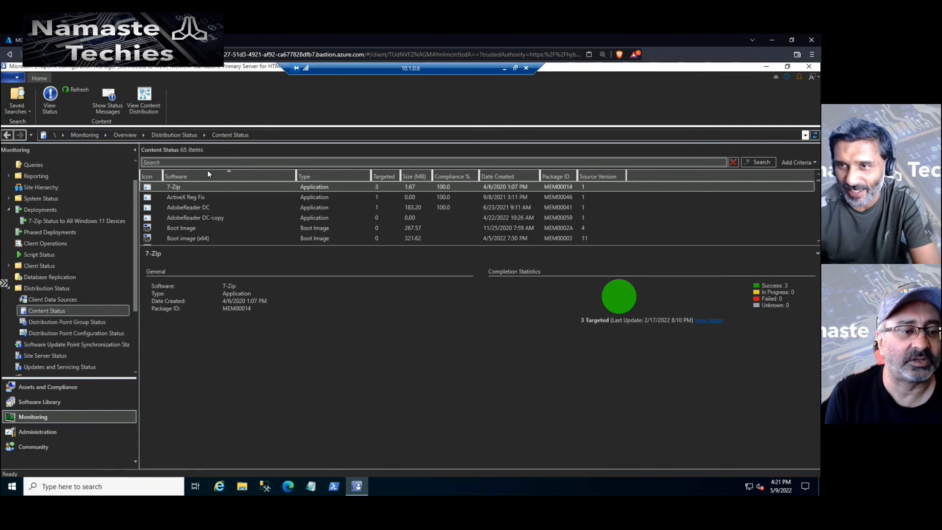
{"action": "right_click", "coordinate": [184, 187]}
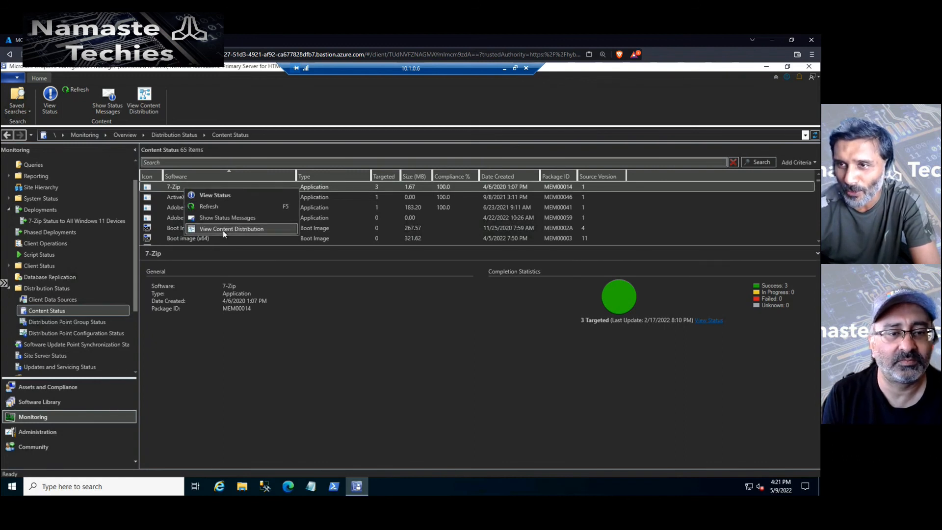
{"action": "left_click", "coordinate": [223, 230]}
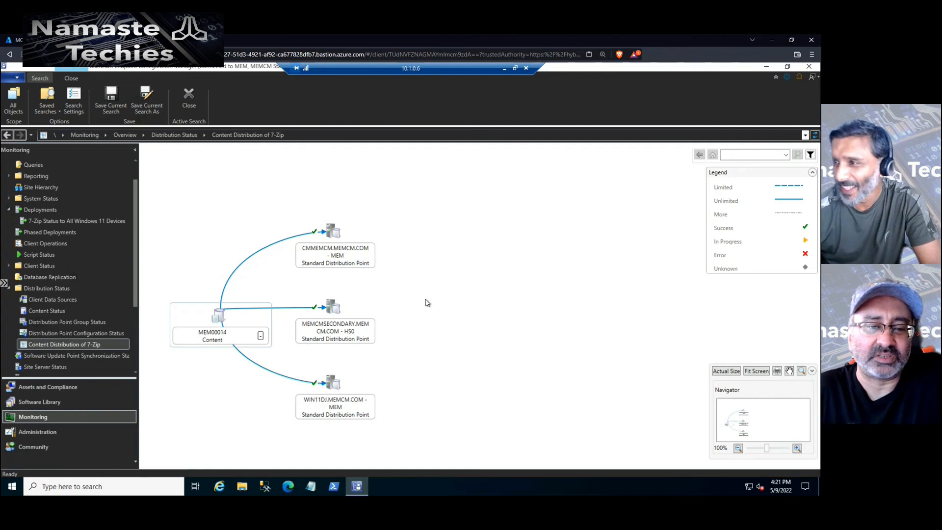
- Examine the 7-Zip content distribution diagram and its legend at 120% zoom, and fit the diagram to the screen
{"action": "left_click", "coordinate": [796, 448]}
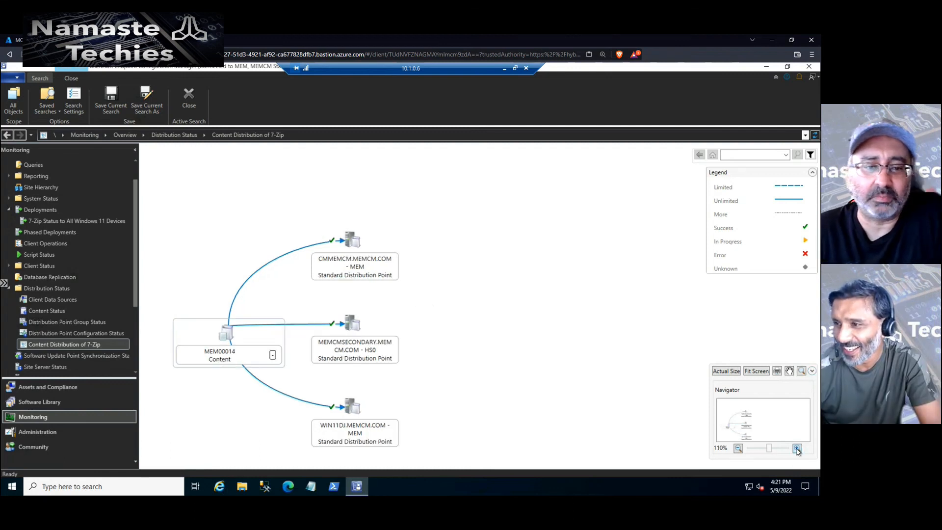
{"action": "left_click", "coordinate": [796, 448]}
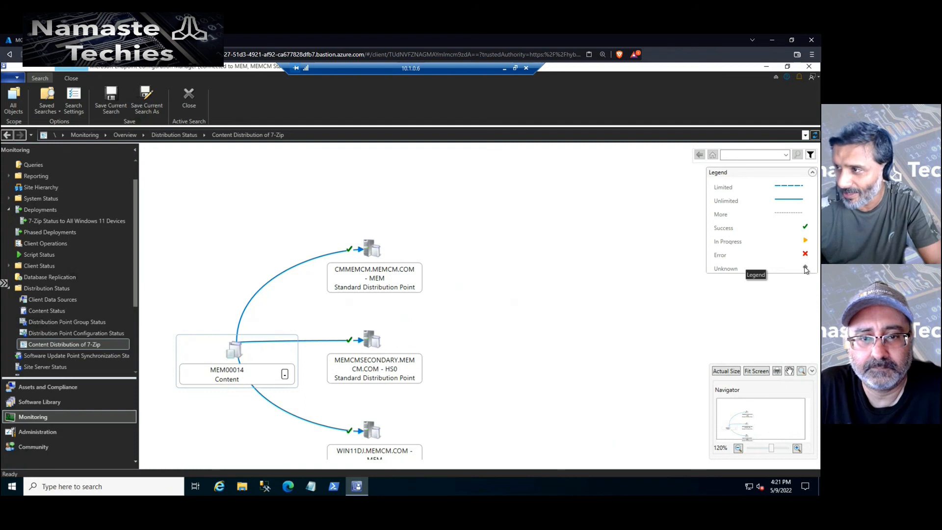
{"action": "left_click", "coordinate": [742, 372]}
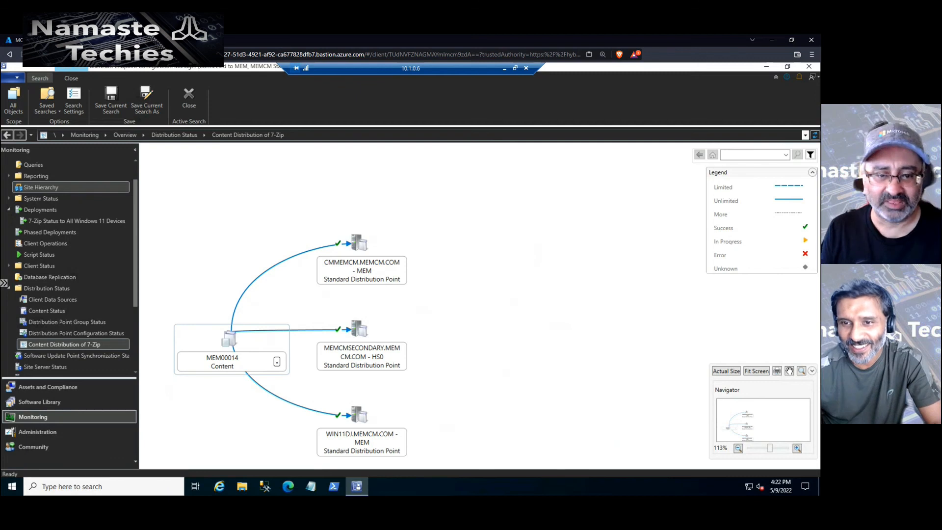
- Switch to the feature document, review its section on preferring cloud-based sources over on-premises sources, and minimize the document
{"action": "key", "text": "alt+Tab"}
{"action": "scroll", "coordinate": [303, 318], "scroll_direction": "down", "scroll_amount": 15}
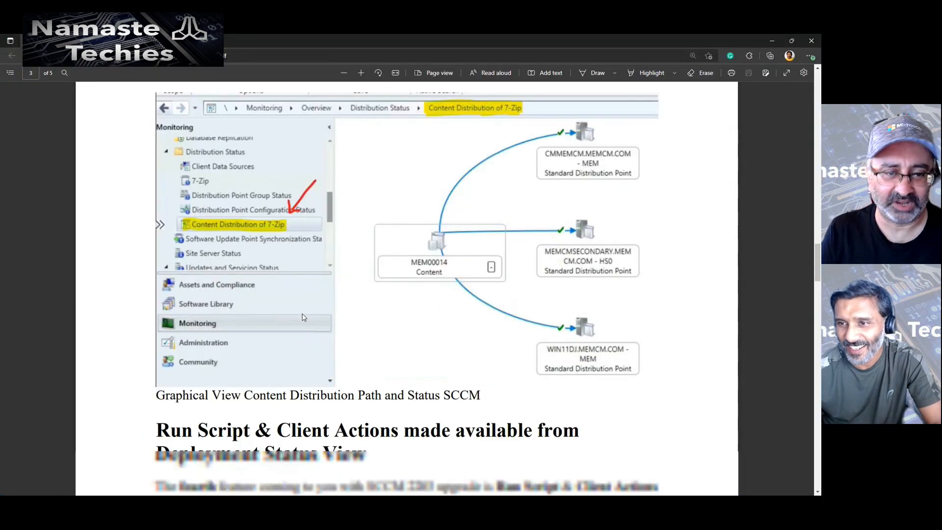
{"action": "scroll", "coordinate": [301, 324], "scroll_direction": "up", "scroll_amount": 20}
{"action": "scroll", "coordinate": [304, 330], "scroll_direction": "up", "scroll_amount": 20}
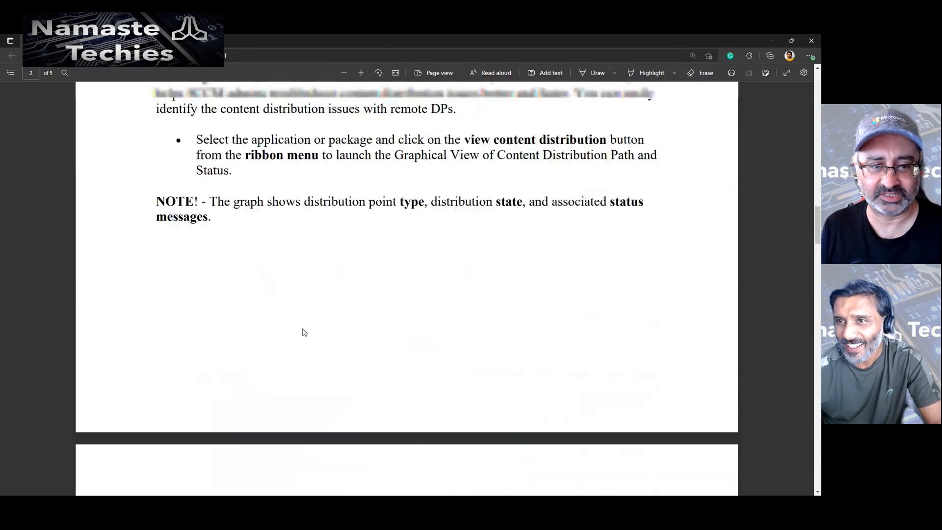
{"action": "scroll", "coordinate": [299, 350], "scroll_direction": "down", "scroll_amount": 10}
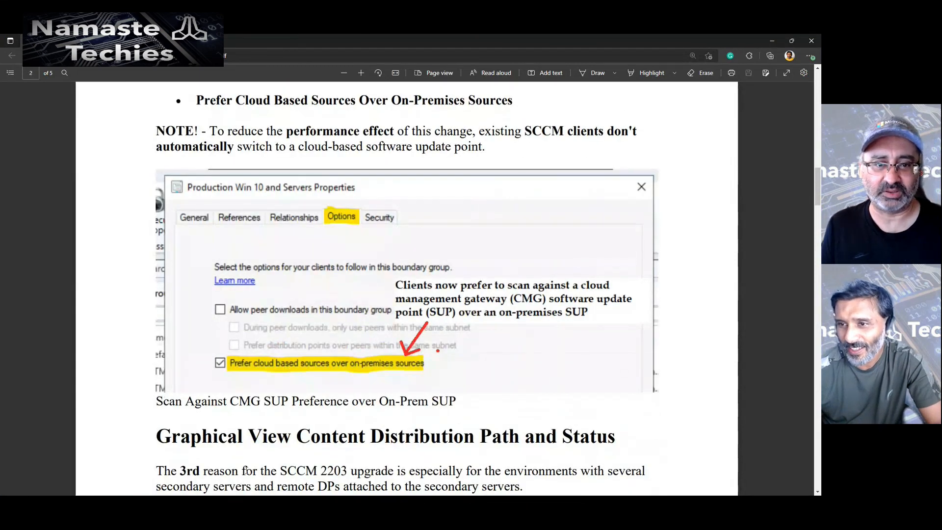
{"action": "left_click", "coordinate": [774, 43]}
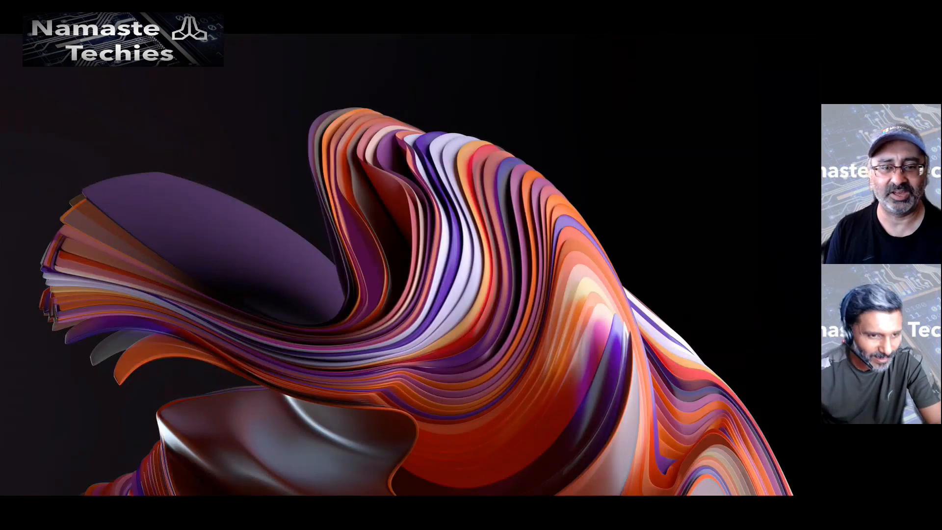